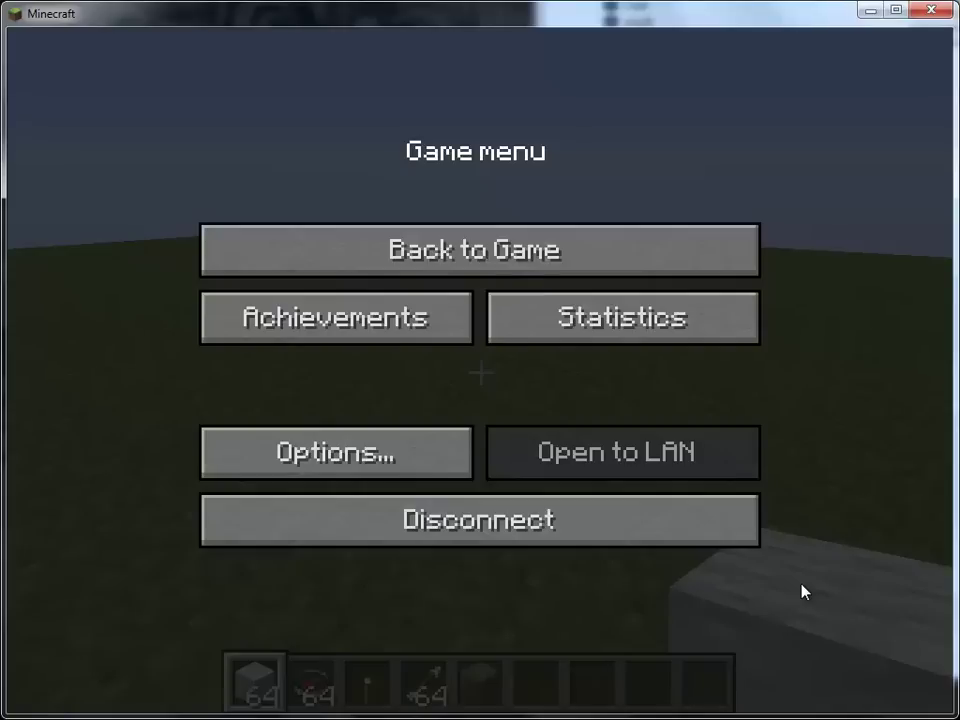
Return to the world and run /announcer to show the plugin's command help
{"action": "key", "text": "Escape"}
{"action": "type", "text": "t"}
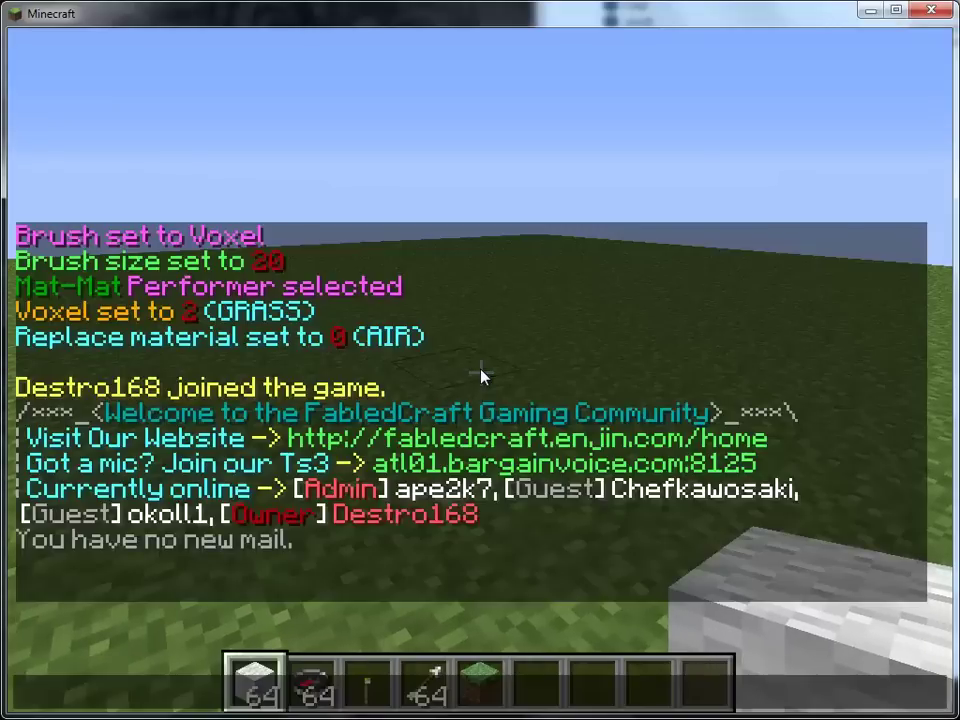
{"action": "type", "text": "/announcer"}
{"action": "key", "text": "Return"}
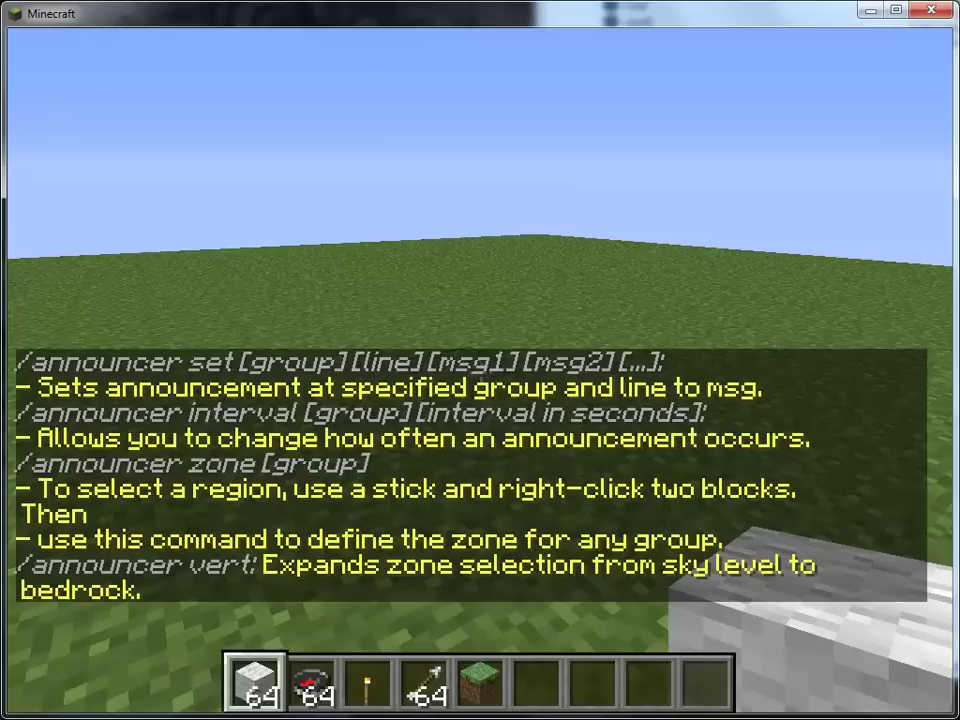
List the announcer groups, showing group 0 enabled at a 480-second interval
{"action": "key", "text": "t"}
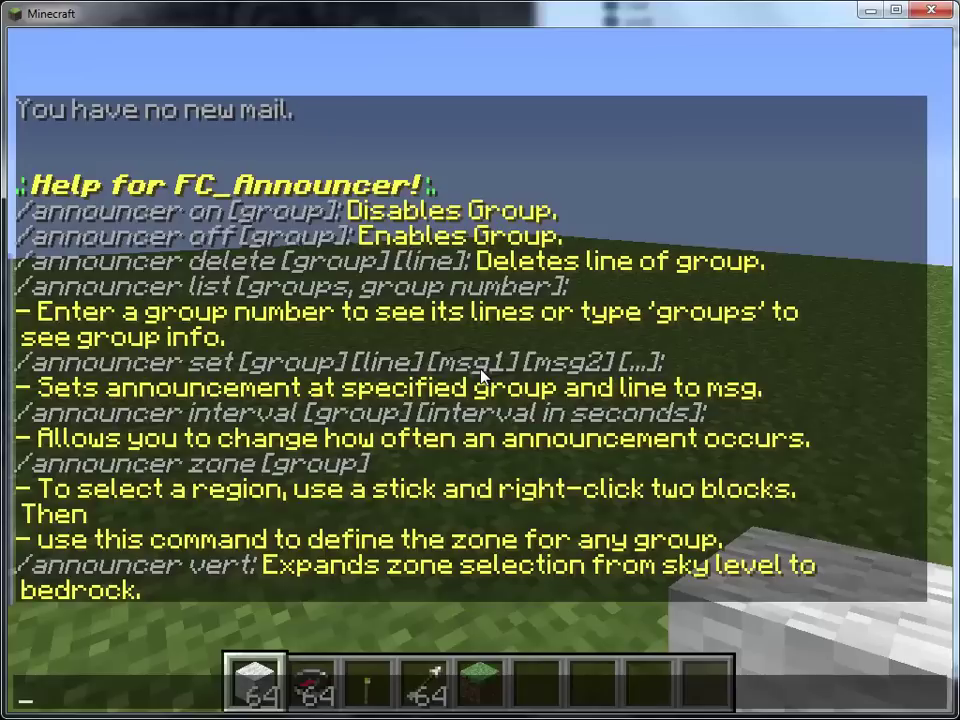
{"action": "type", "text": "announcer "}
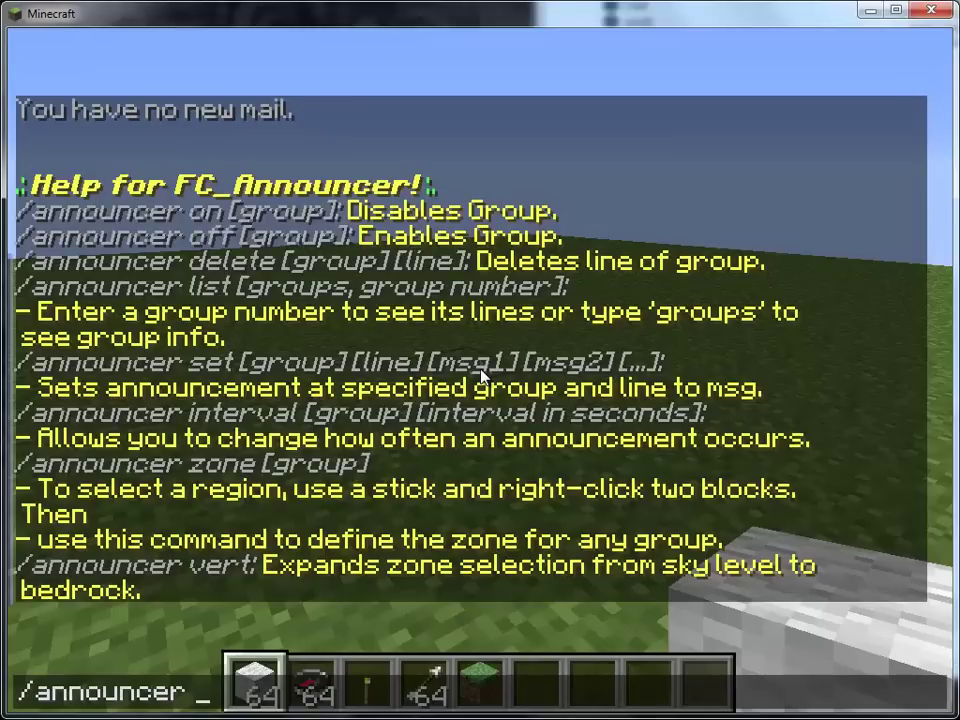
{"action": "type", "text": "list"}
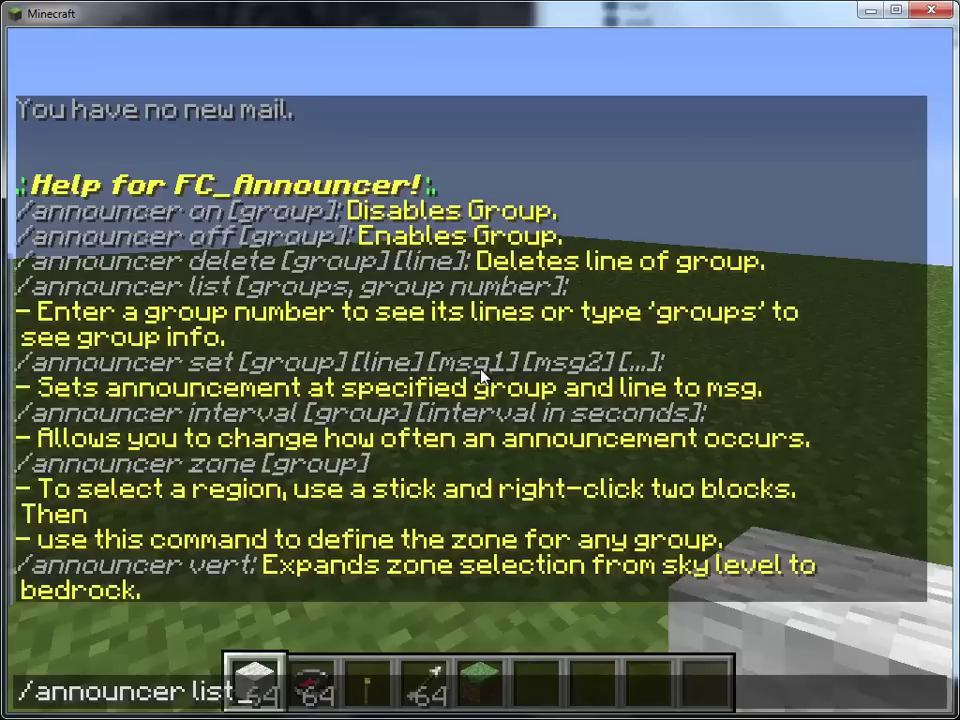
{"action": "type", "text": " groups"}
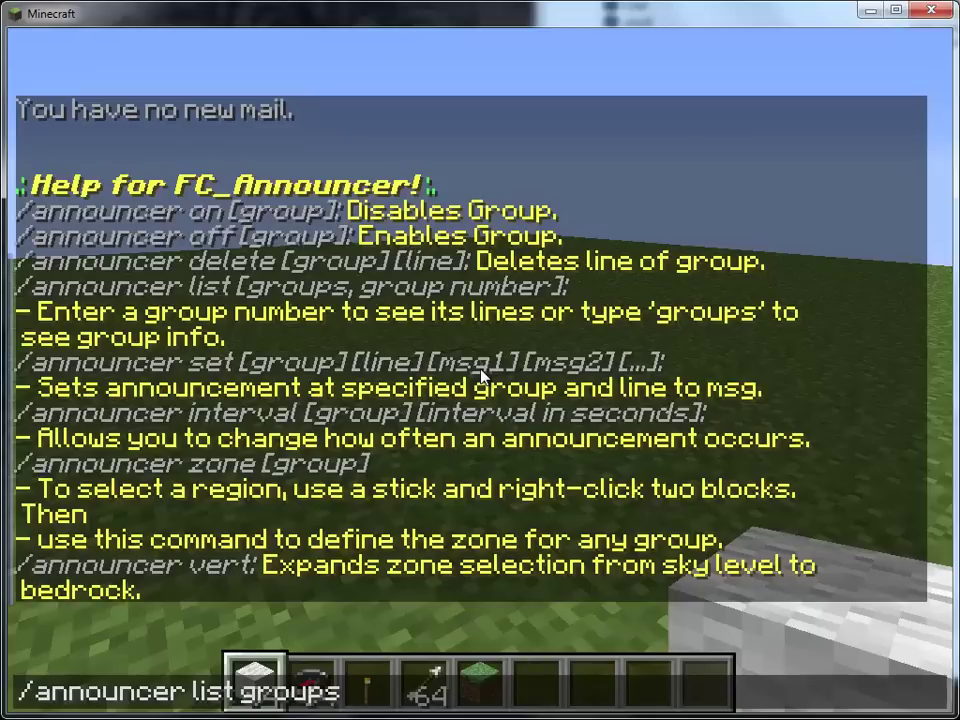
{"action": "key", "text": "Return"}
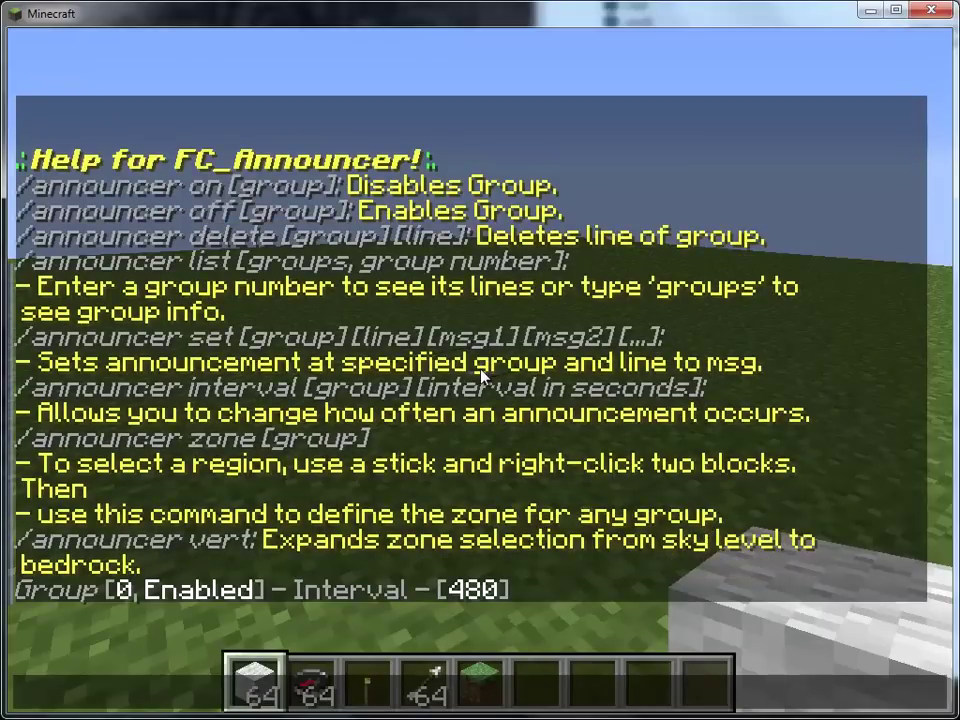
List group 0's five announcement lines, #0 through #4
{"action": "type", "text": "/announcer lisxt"}
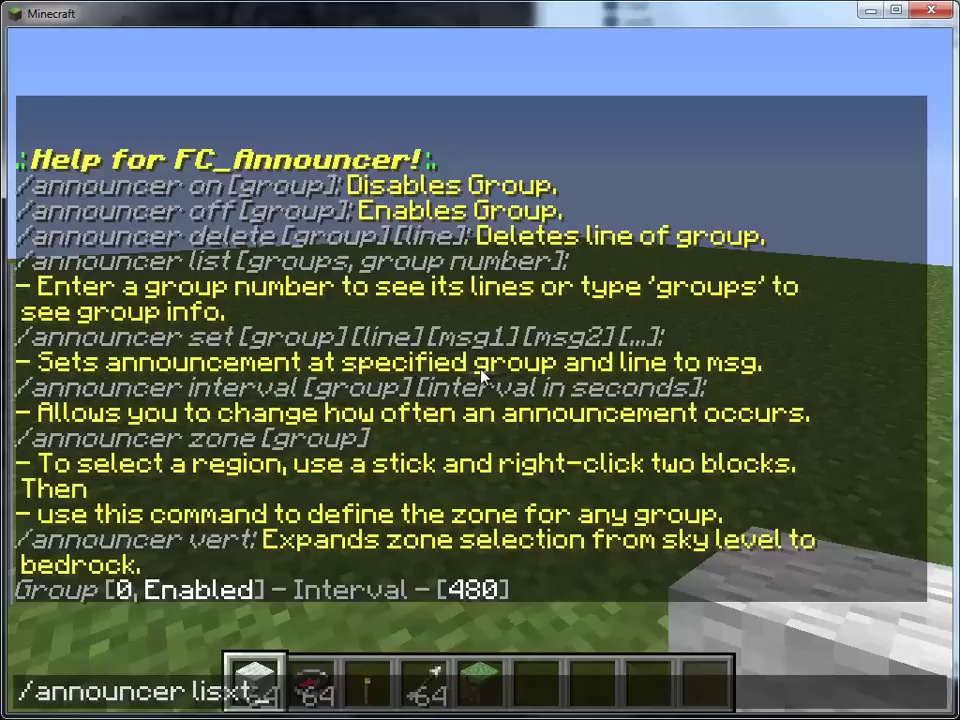
{"action": "key", "text": "BackSpace"}
{"action": "key", "text": "BackSpace"}
{"action": "type", "text": "t"}
{"action": "key", "text": "Return"}
{"action": "key", "text": "t"}
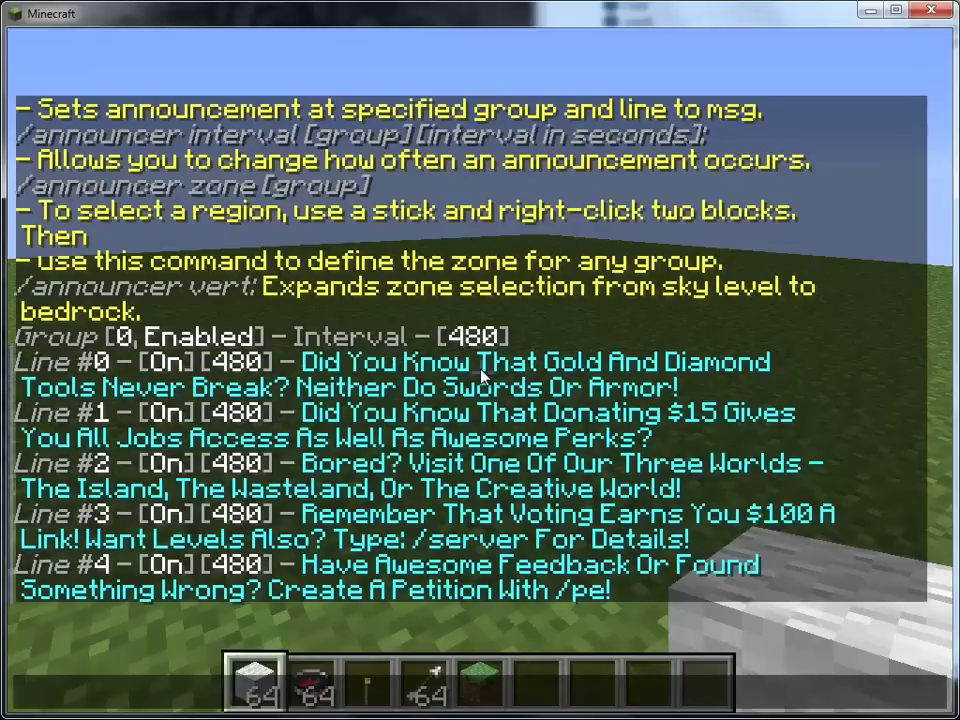
{"action": "type", "text": "/announcer"}
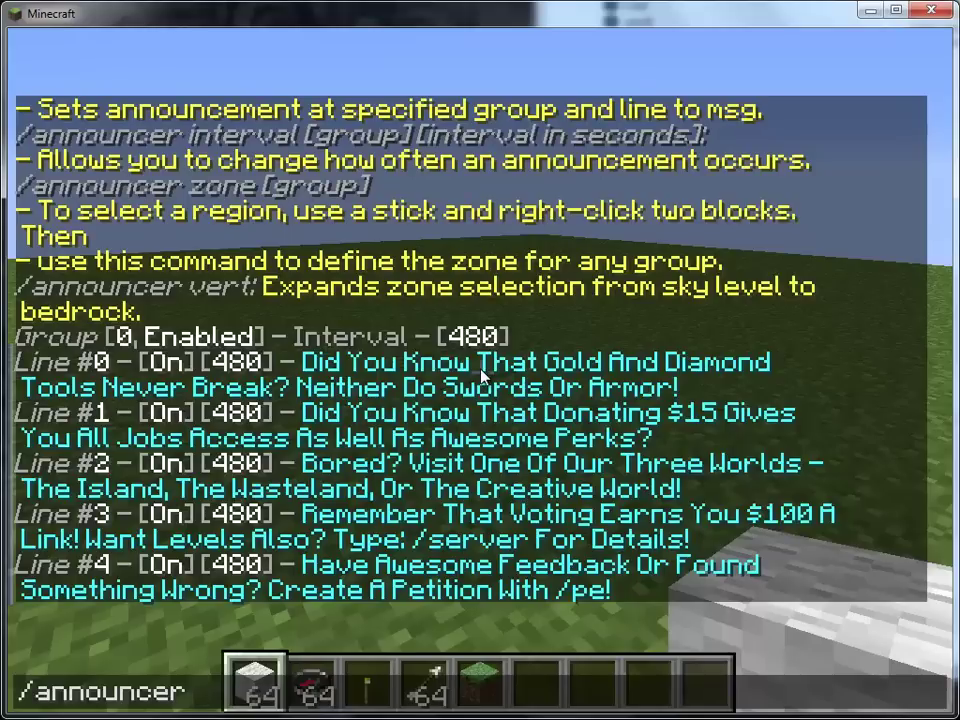
Add 'I like pie.' as line 0 of new group 1 and list the groups
{"action": "key", "text": "Return"}
{"action": "key", "text": "t"}
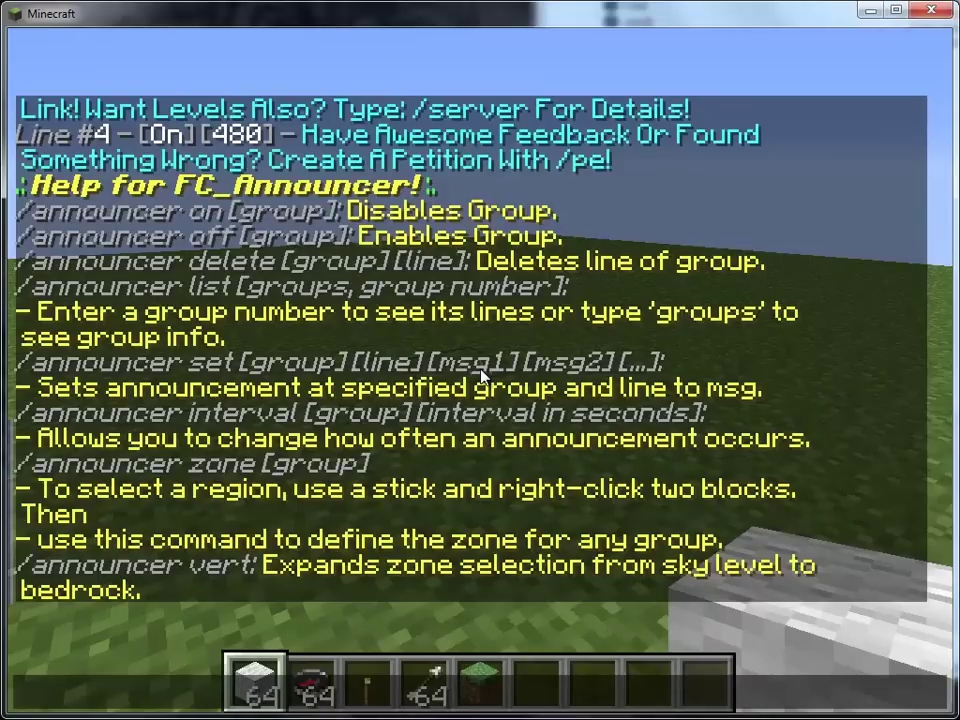
{"action": "type", "text": "/announc"}
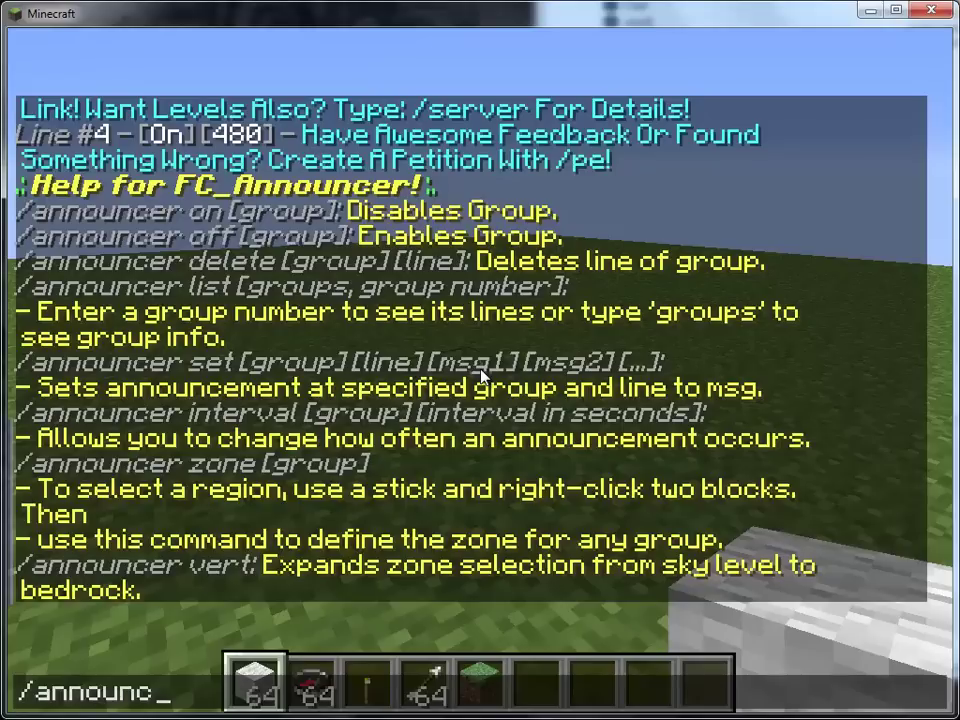
{"action": "type", "text": "er set 10"}
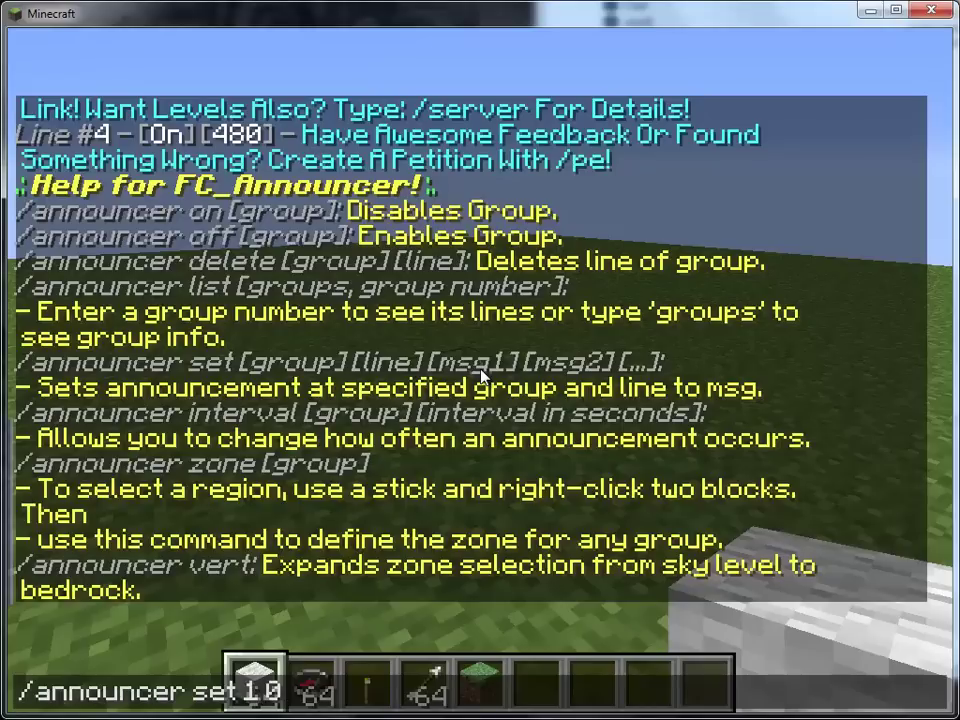
{"action": "type", "text": " I like pie."}
{"action": "key", "text": "Return"}
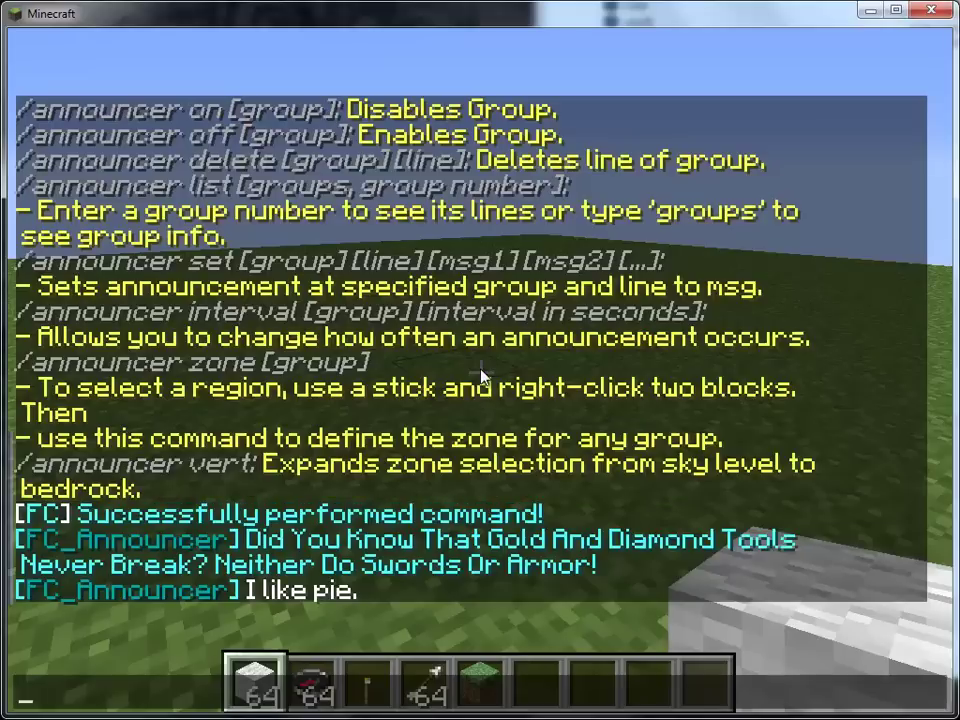
{"action": "type", "text": "/announcer list"}
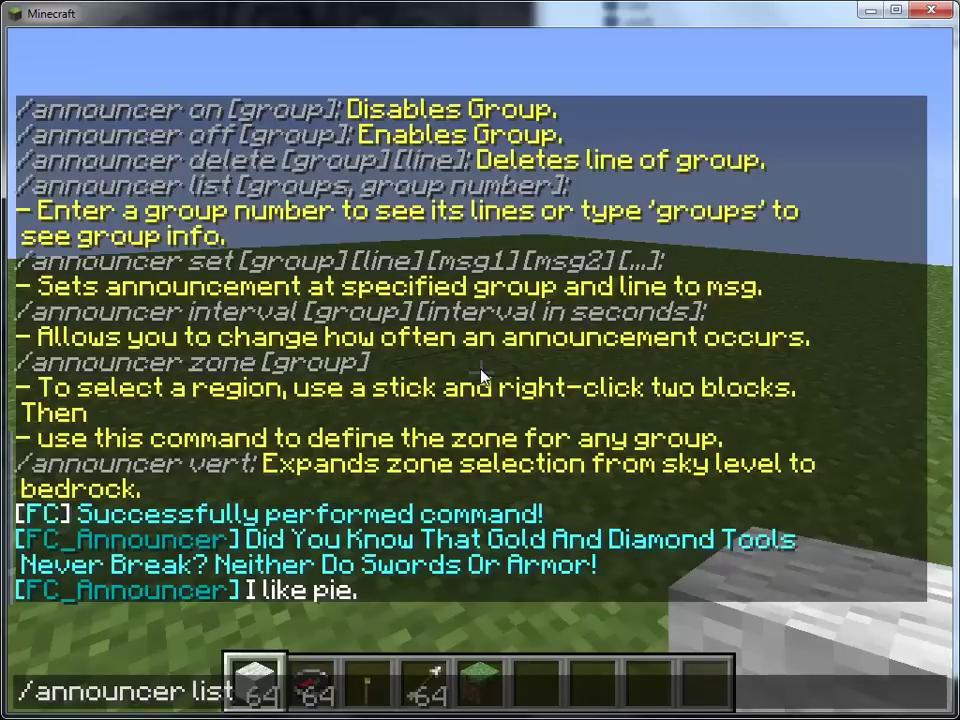
{"action": "type", "text": " groups"}
{"action": "key", "text": "Return"}
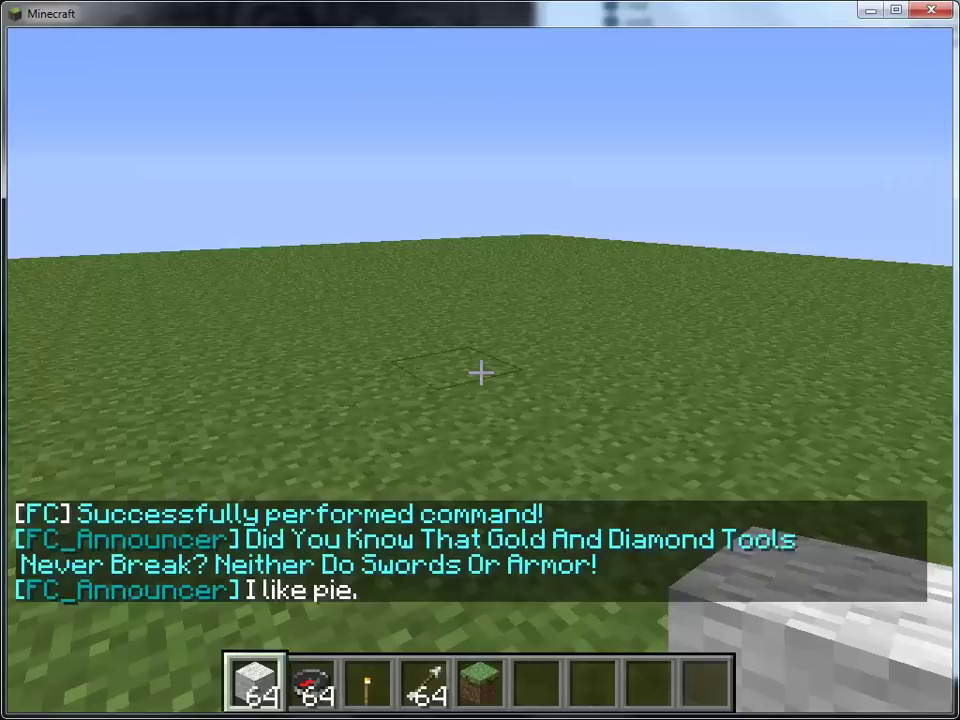
List group 1's lines, confirming #0 'I like pie.' at 60 seconds
{"action": "key", "text": "t"}
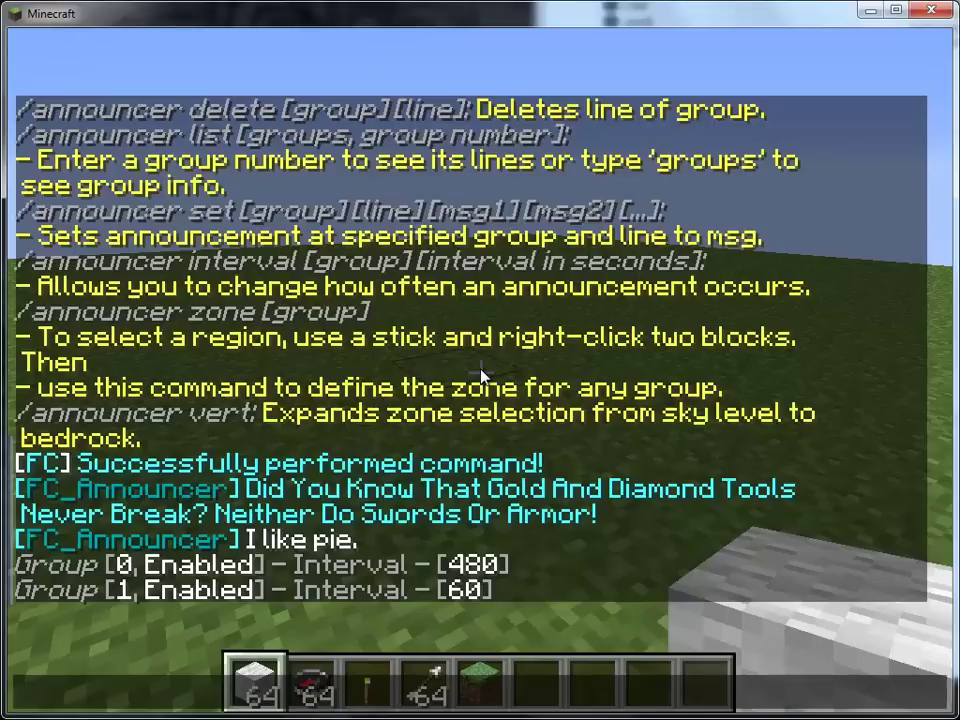
{"action": "type", "text": "/announcer"}
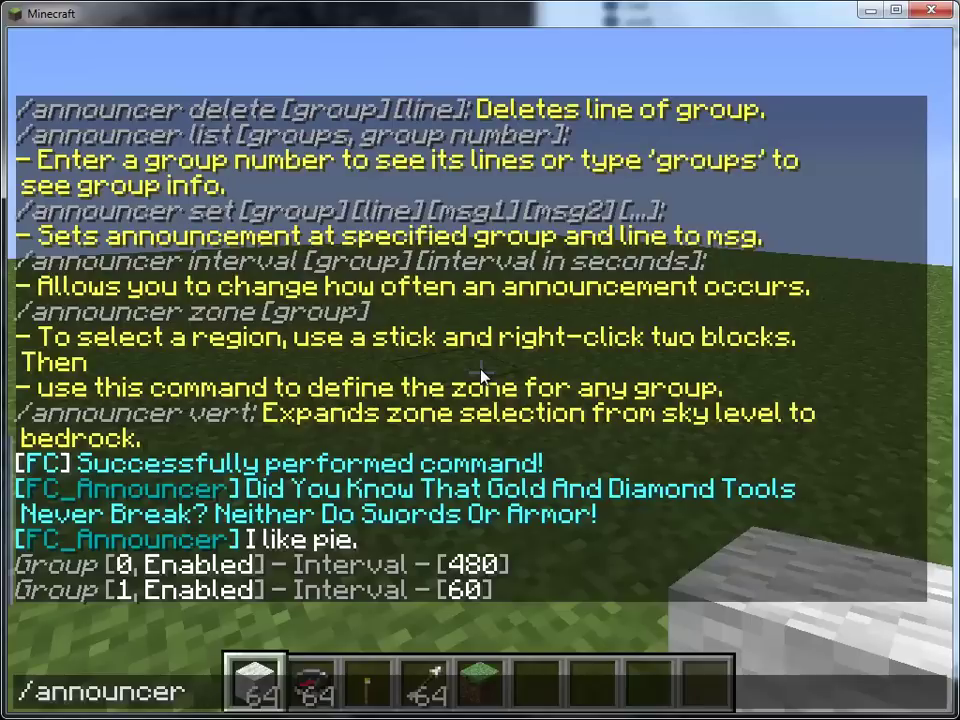
{"action": "type", "text": "list 1"}
{"action": "key", "text": "Return"}
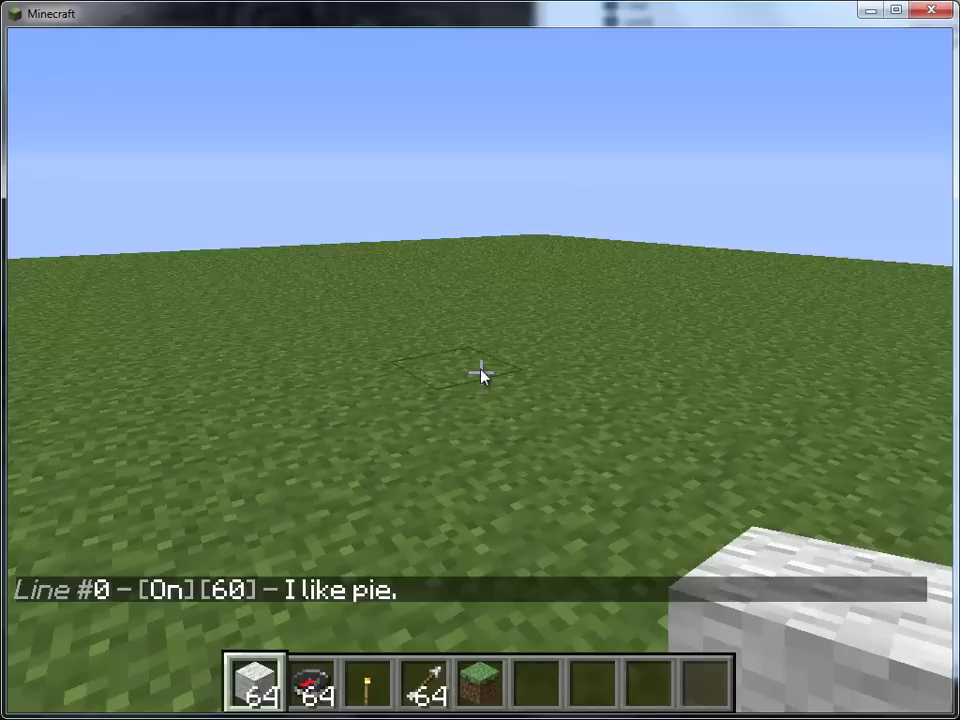
{"action": "type", "text": "t"}
{"action": "type", "text": "/"}
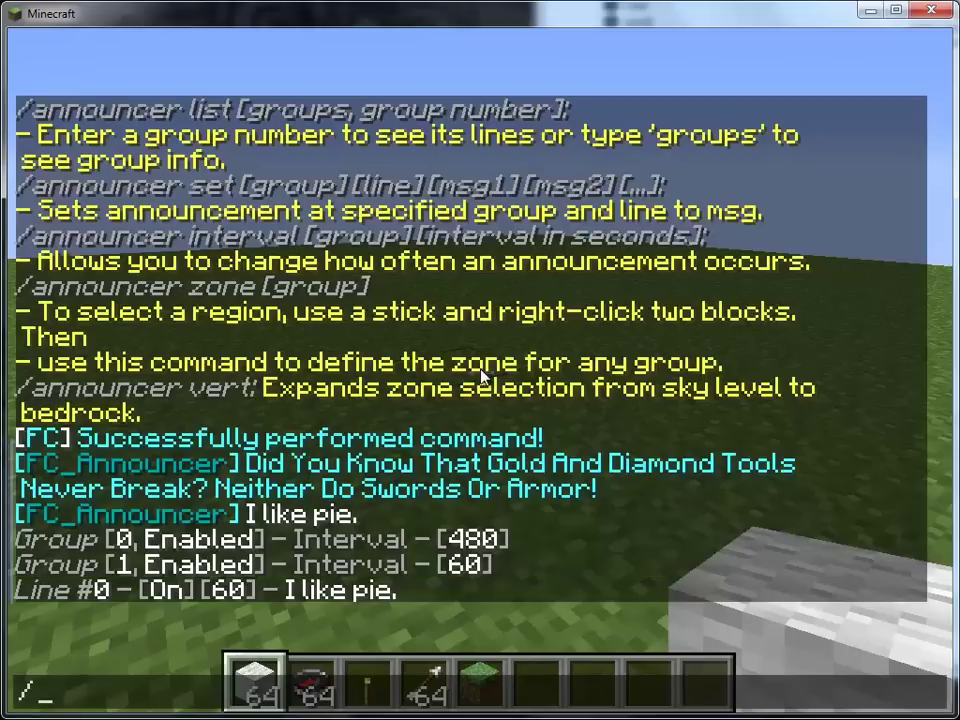
{"action": "type", "text": "announcer"}
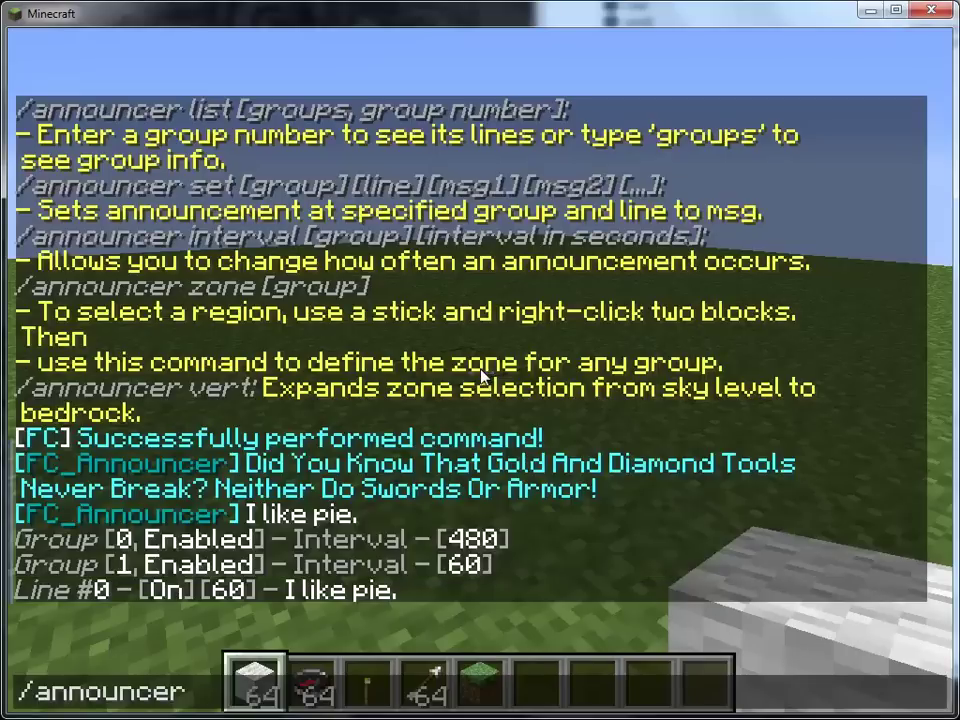
{"action": "type", "text": " set"}
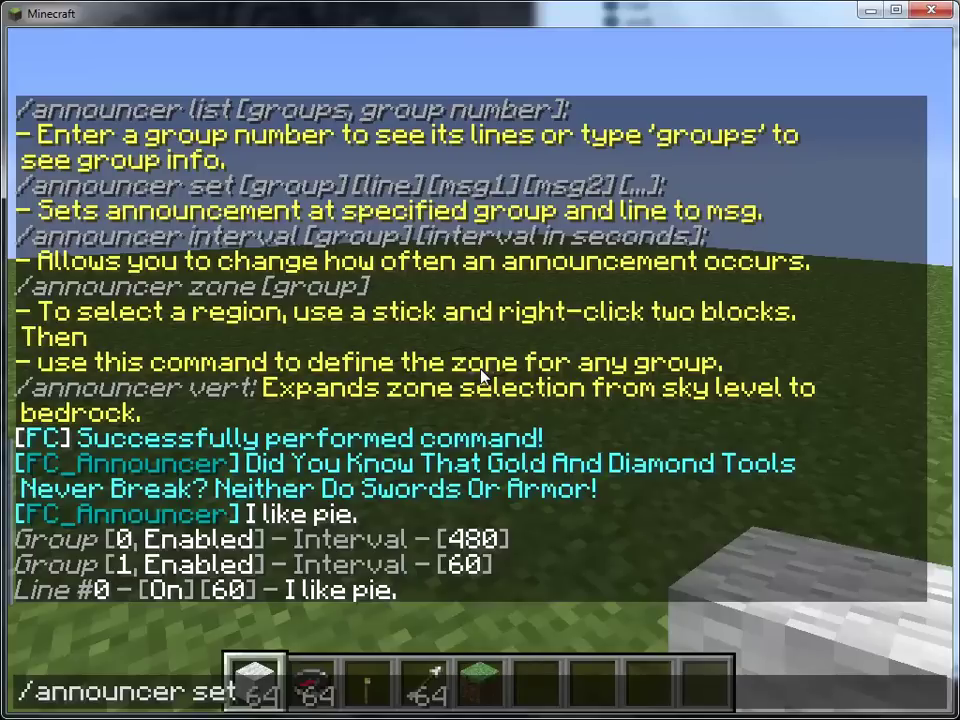
{"action": "type", "text": " 1 1 I love pie"}
Add 'I love pie' as line 1 of group 1 and run the list command
{"action": "key", "text": "Return"}
{"action": "key", "text": "slash"}
{"action": "type", "text": "a"}
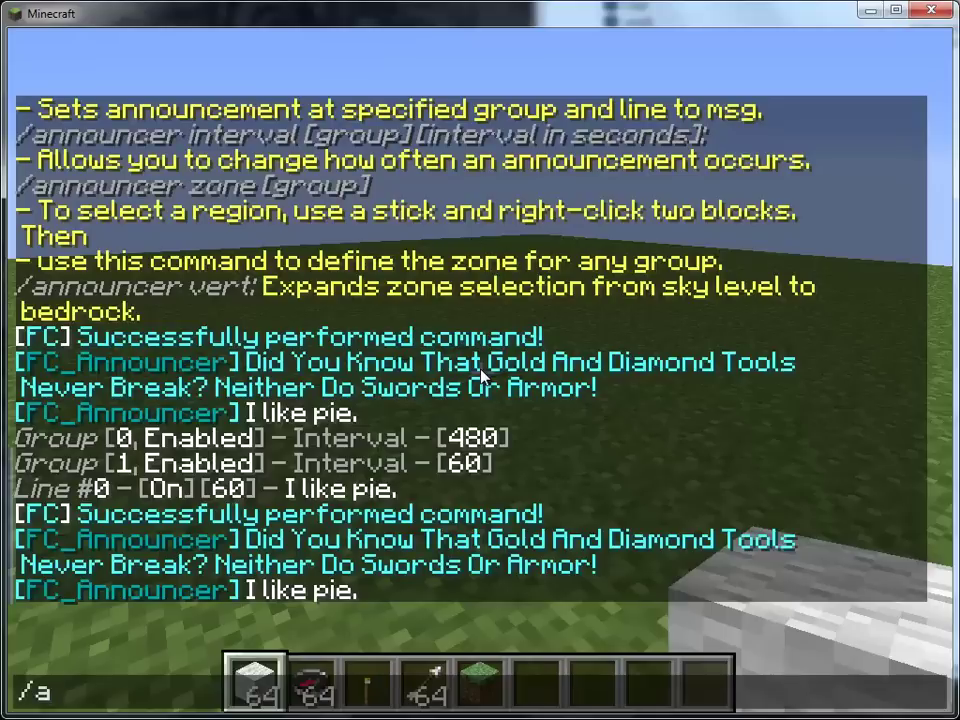
{"action": "type", "text": "nnouncer list"}
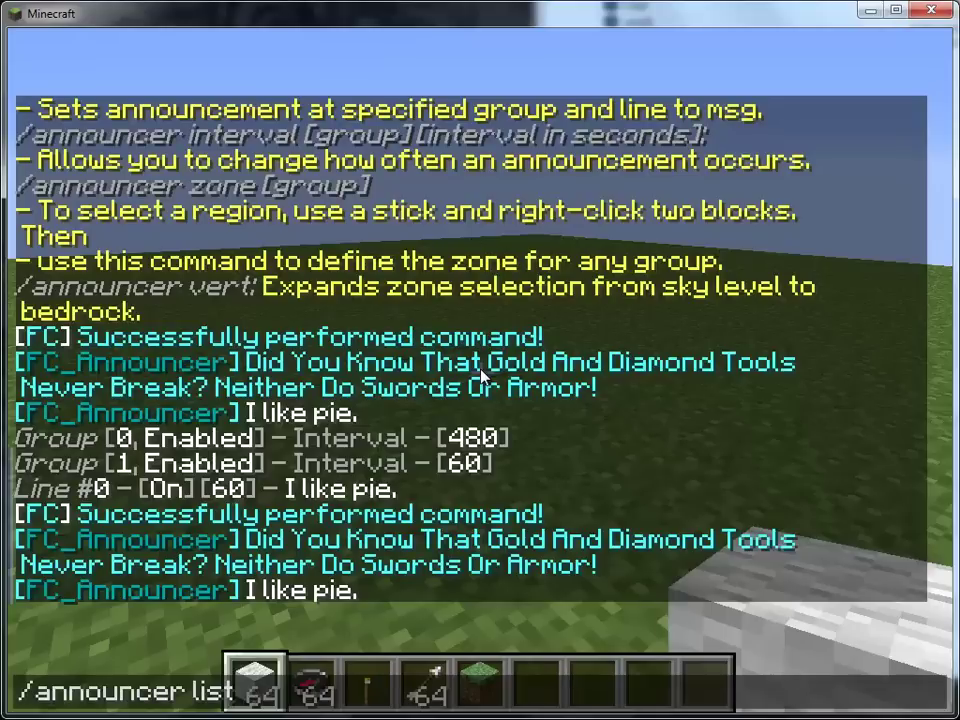
{"action": "key", "text": "Return"}
List group 1's lines, showing both 'I like pie.' and 'I love pie.'
{"action": "key", "text": "t"}
{"action": "key", "text": "Up"}
{"action": "type", "text": "1"}
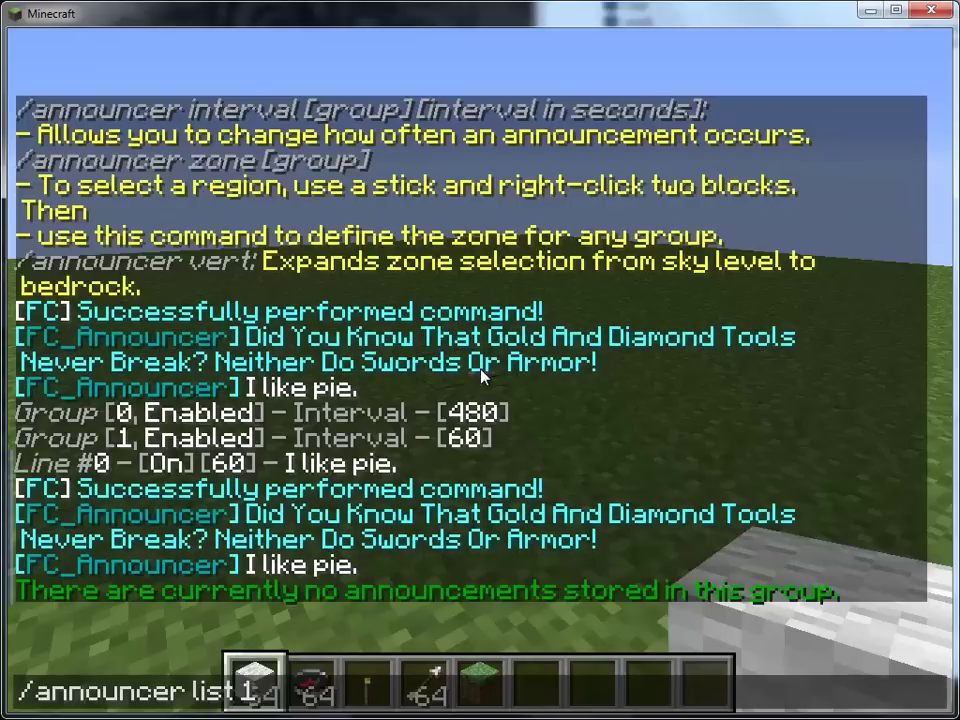
{"action": "key", "text": "Return"}
{"action": "key", "text": "t"}
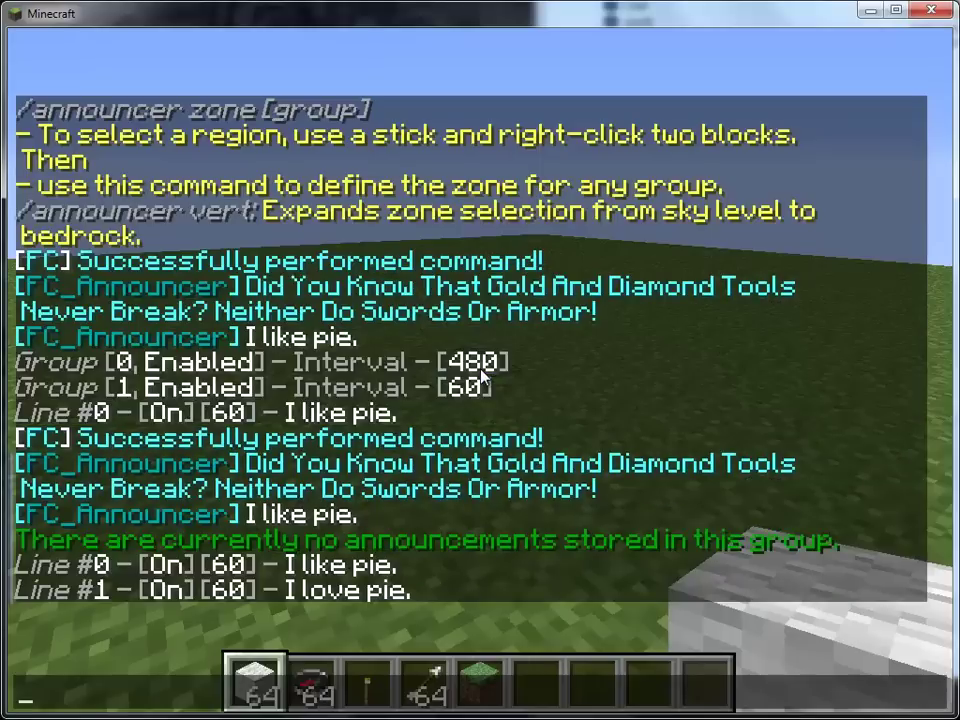
Add 'I will eat pie.' as line 0 of group 2 and list the groups
{"action": "type", "text": "/announcer "}
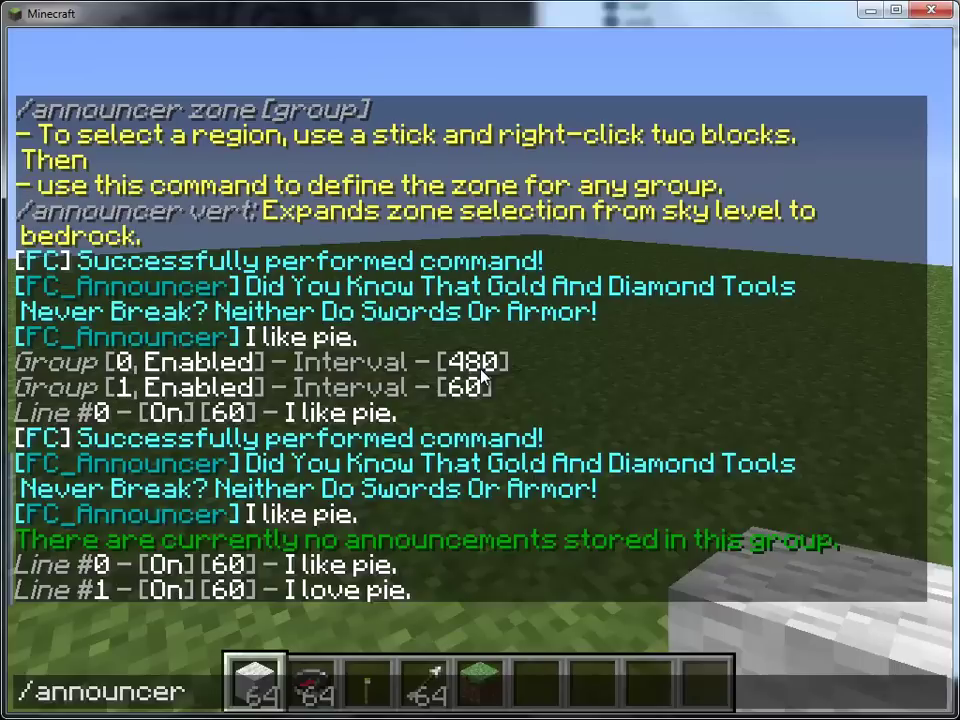
{"action": "type", "text": "set"}
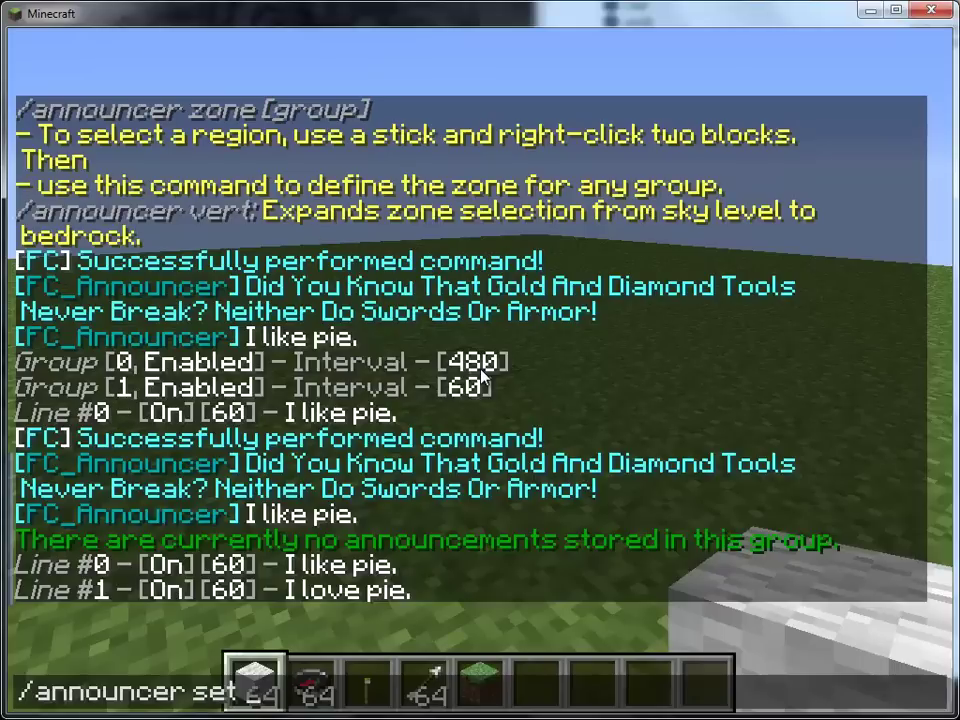
{"action": "type", "text": " 80 500 "}
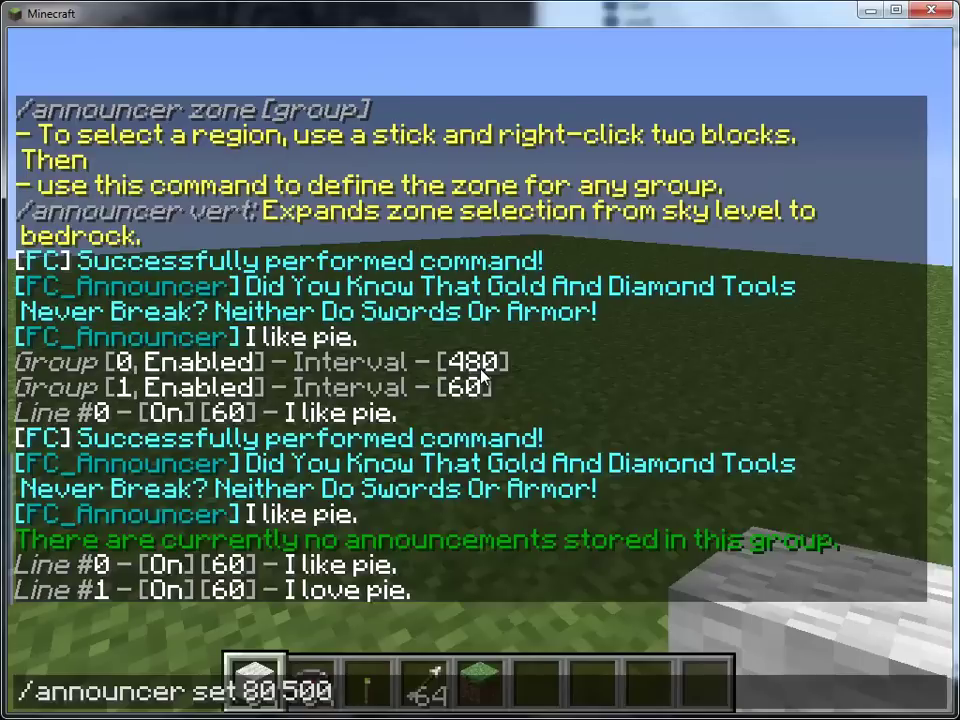
{"action": "type", "text": "I will eat "}
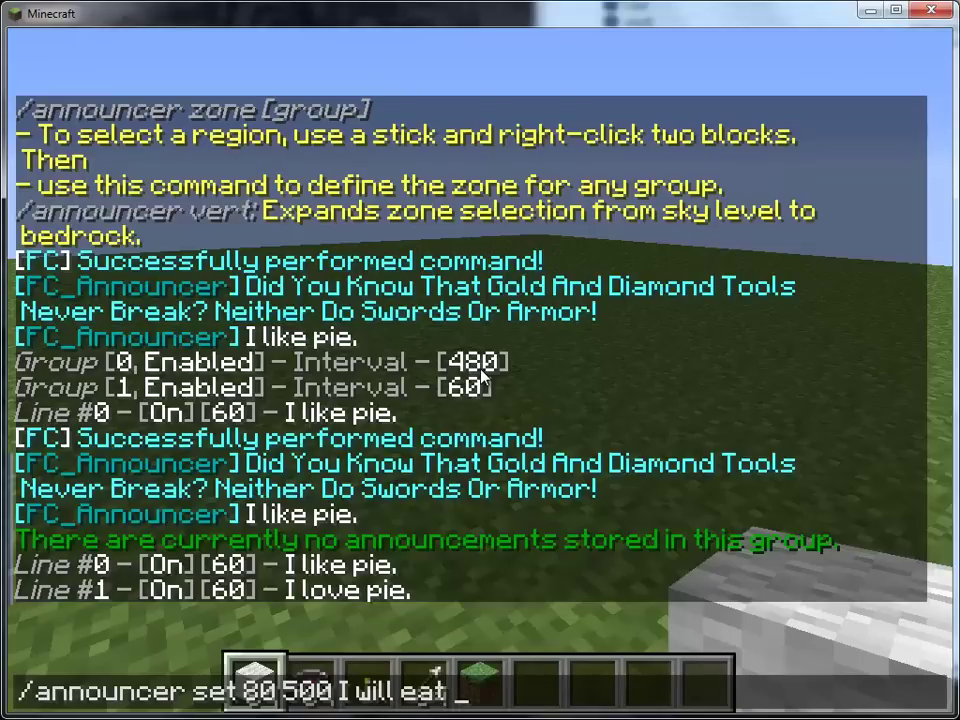
{"action": "type", "text": "pie"}
{"action": "key", "text": "Return"}
{"action": "key", "text": "slash"}
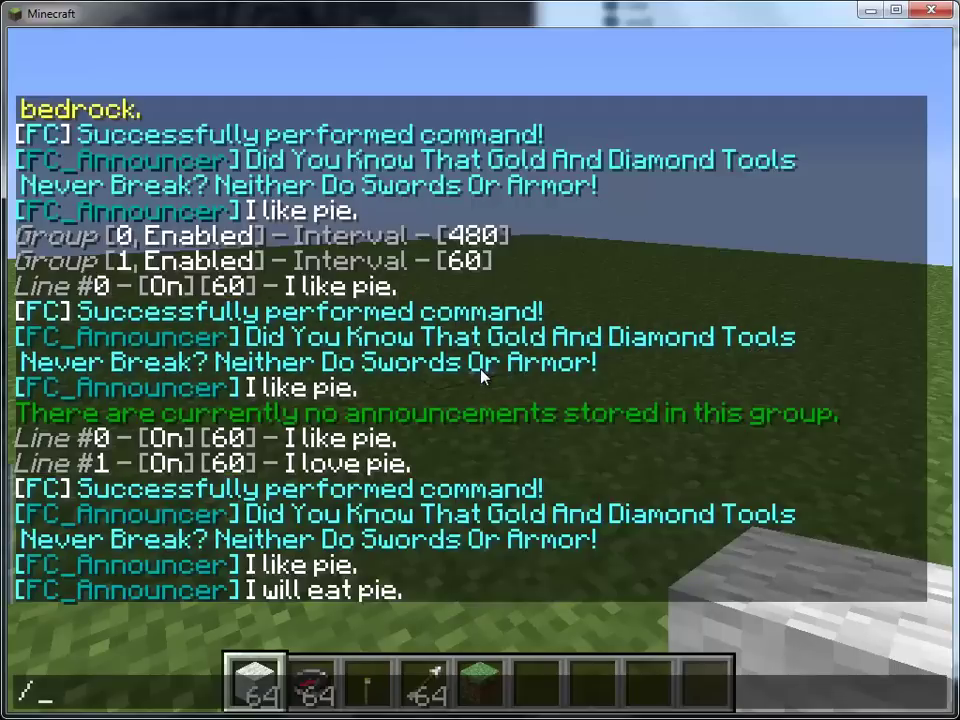
{"action": "type", "text": "announcer list"}
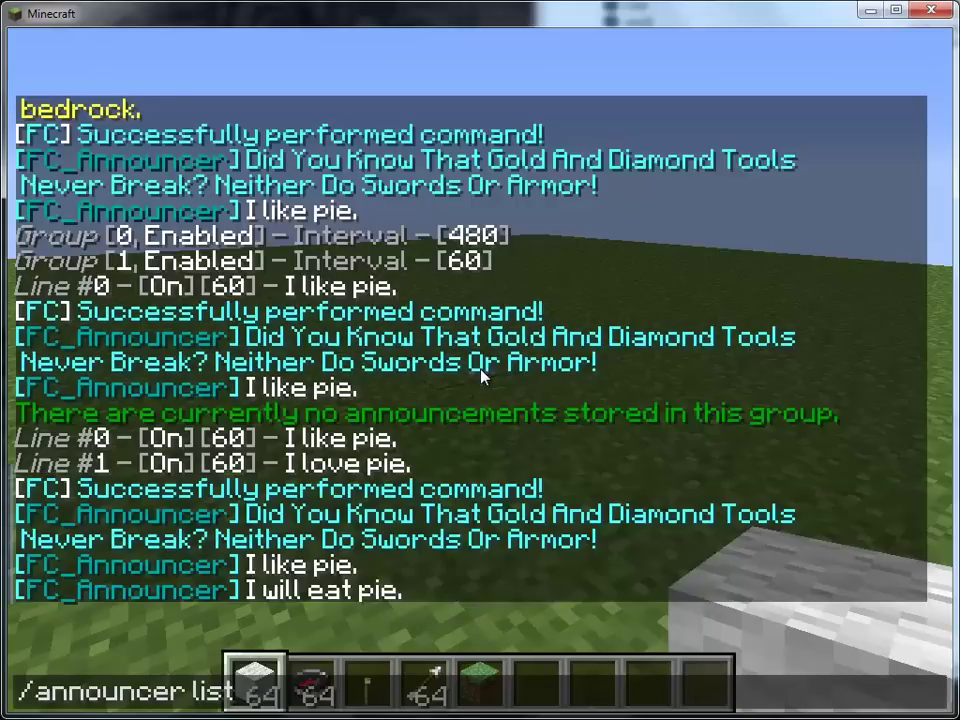
{"action": "type", "text": " groups"}
{"action": "key", "text": "Return"}
List group 2's lines, showing #0 'I will eat pie.'
{"action": "key", "text": "t"}
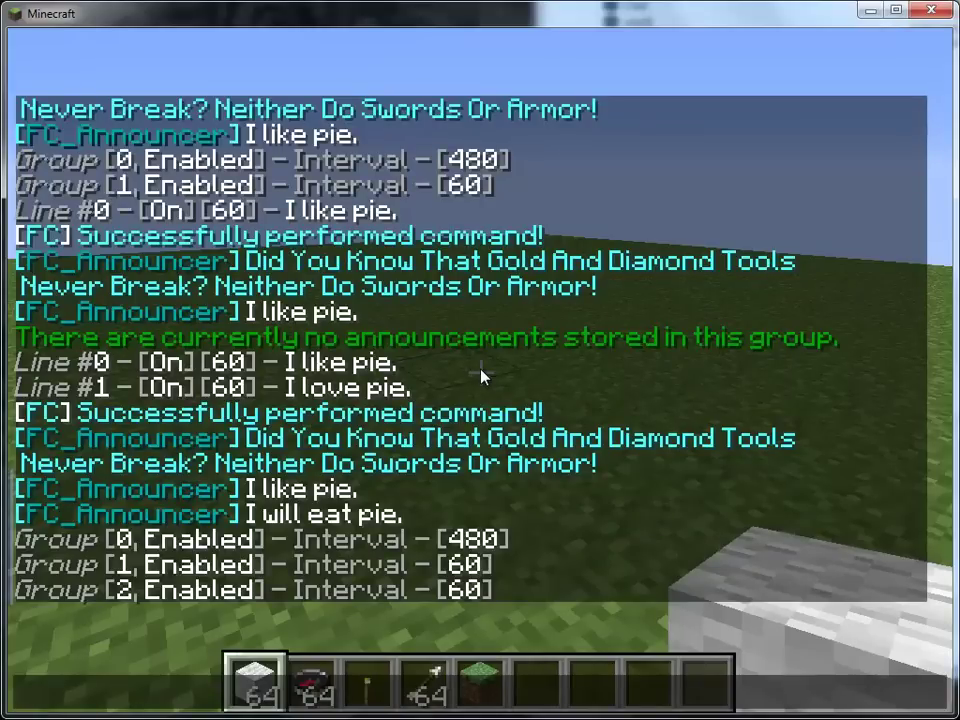
{"action": "type", "text": "/announcer set 80 500 I will eat pie."}
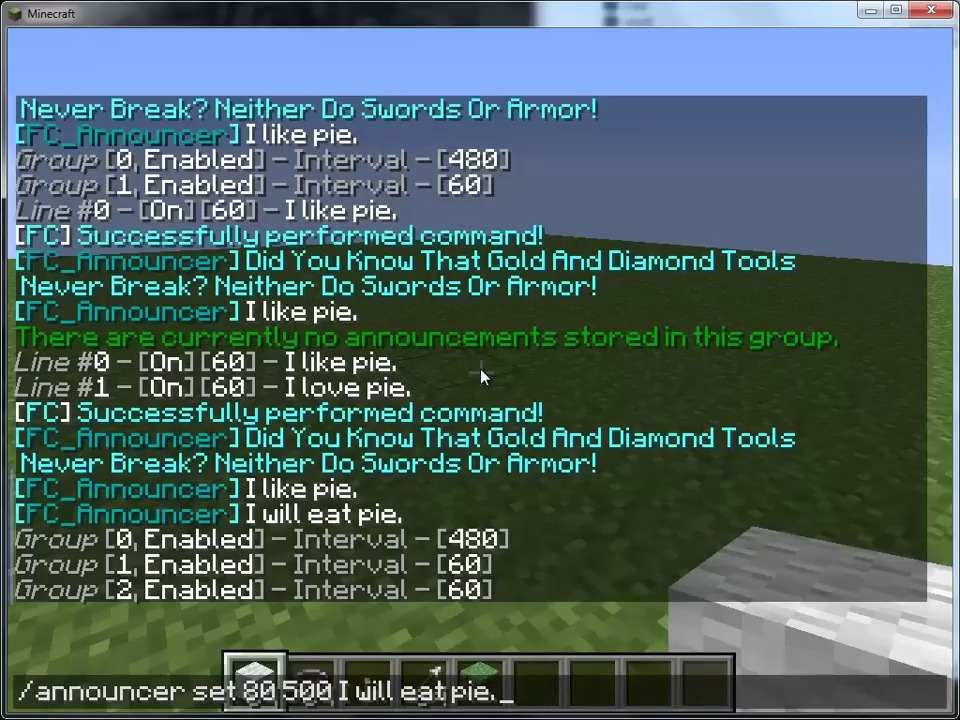
{"action": "key", "text": "Escape"}
{"action": "type", "text": "/announcer "}
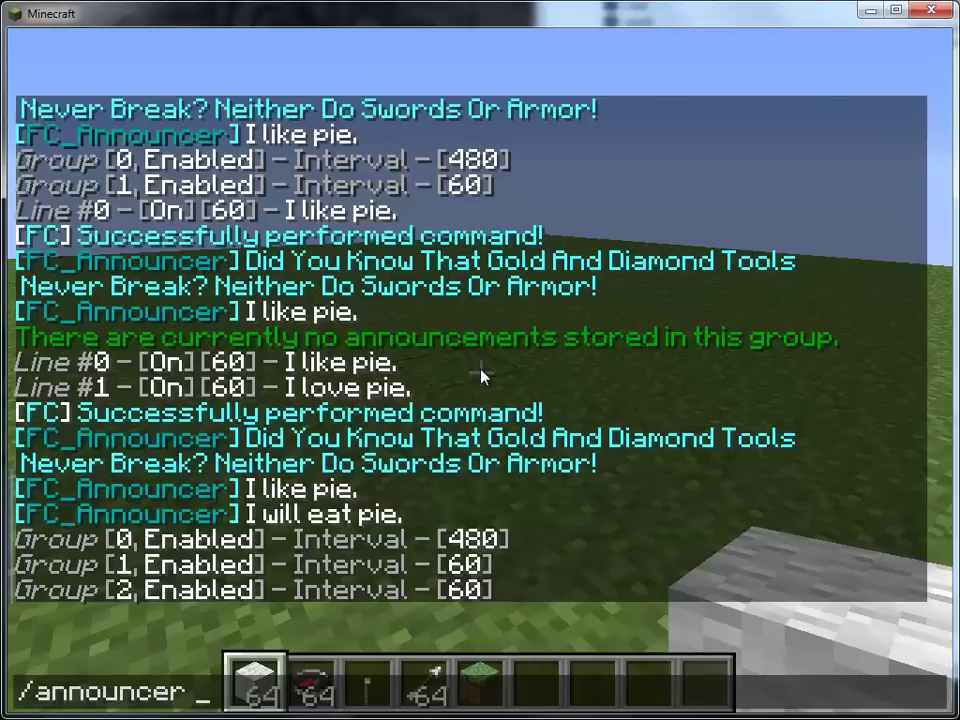
{"action": "type", "text": "list 2"}
{"action": "key", "text": "Return"}
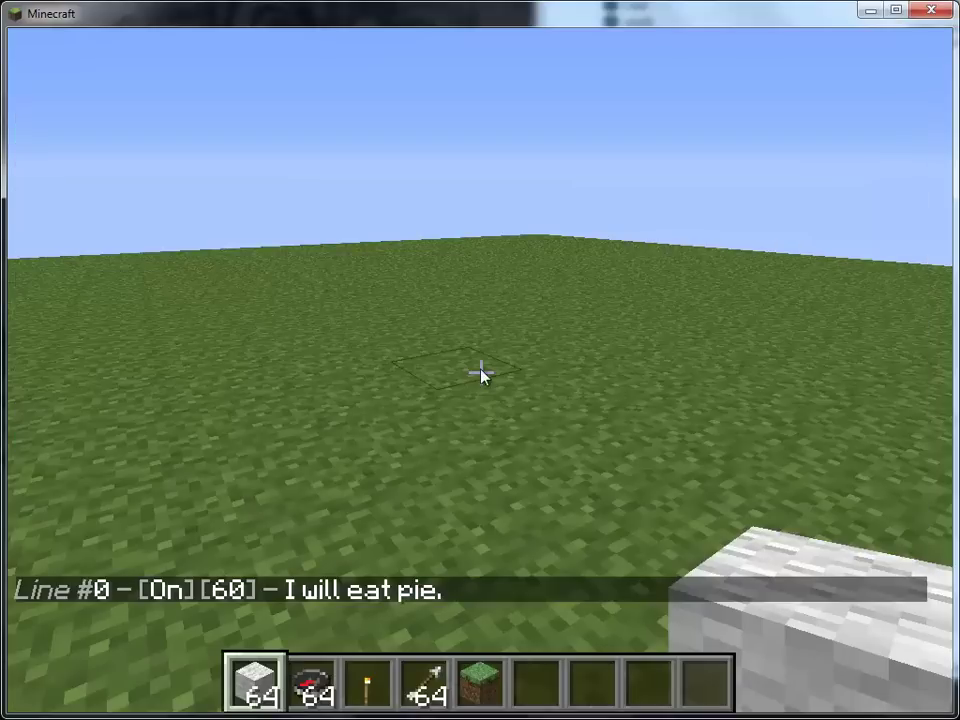
{"action": "key", "text": "t"}
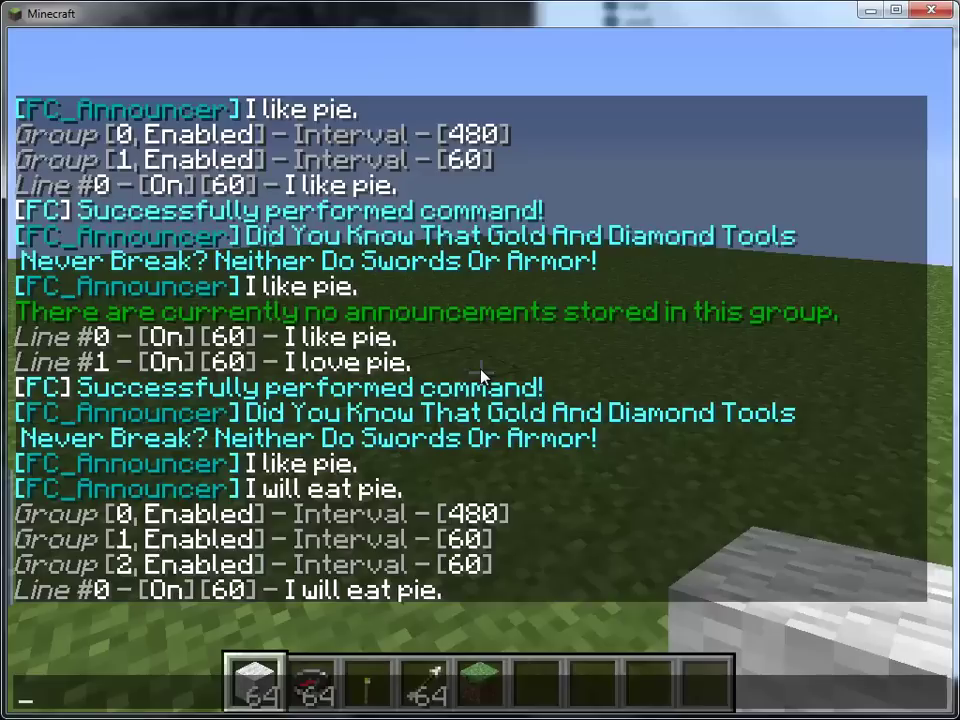
Show the FC_Announcer help and list groups 0, 1 and 2
{"action": "type", "text": "/announcer"}
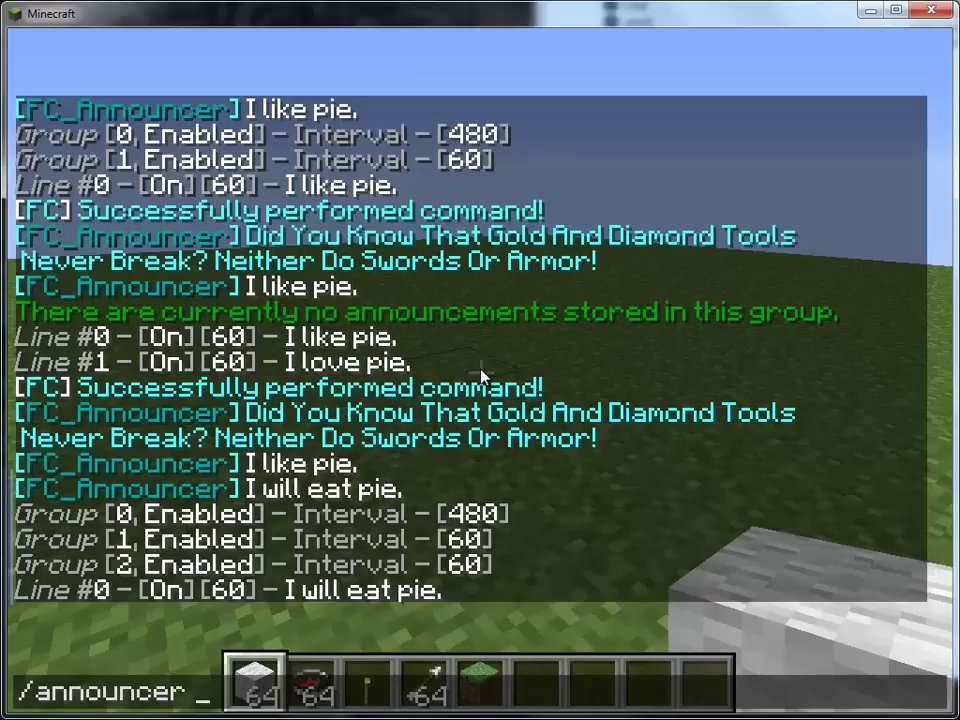
{"action": "key", "text": "Return"}
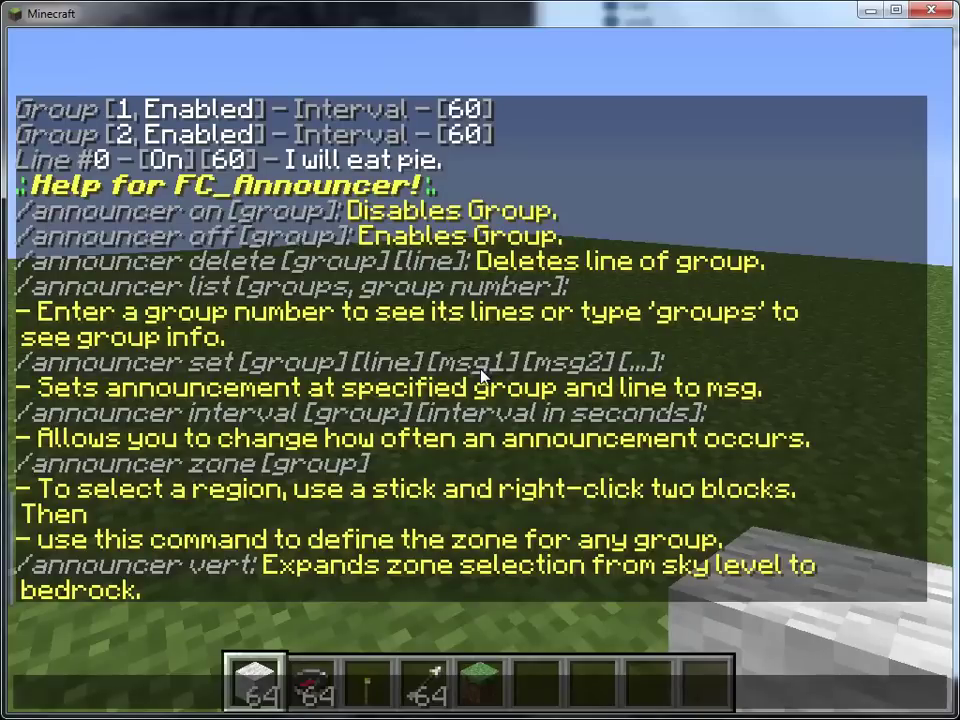
{"action": "type", "text": "/announcer "}
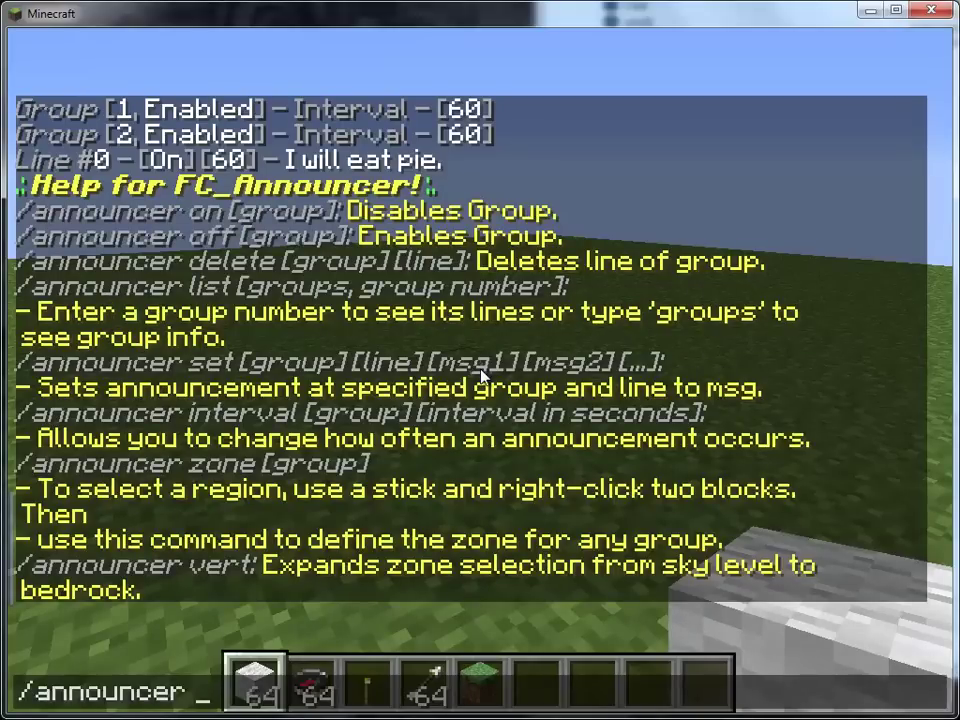
{"action": "type", "text": "list groups"}
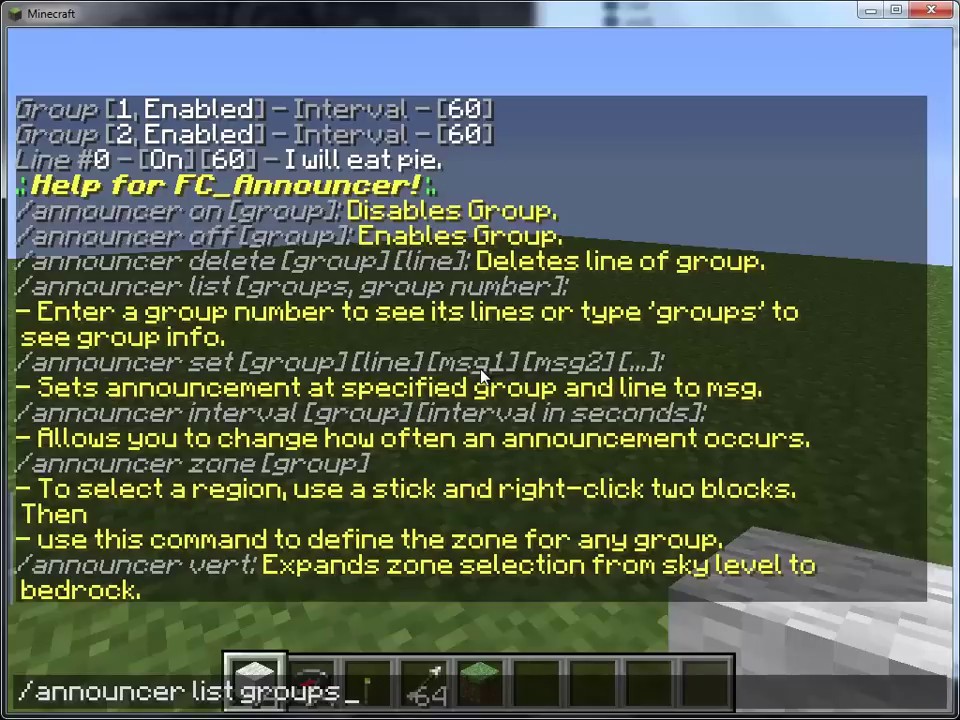
{"action": "key", "text": "Return"}
Recheck group 2's line 'I will eat pie.' and start an announcer remove command
{"action": "type", "text": "/annou"}
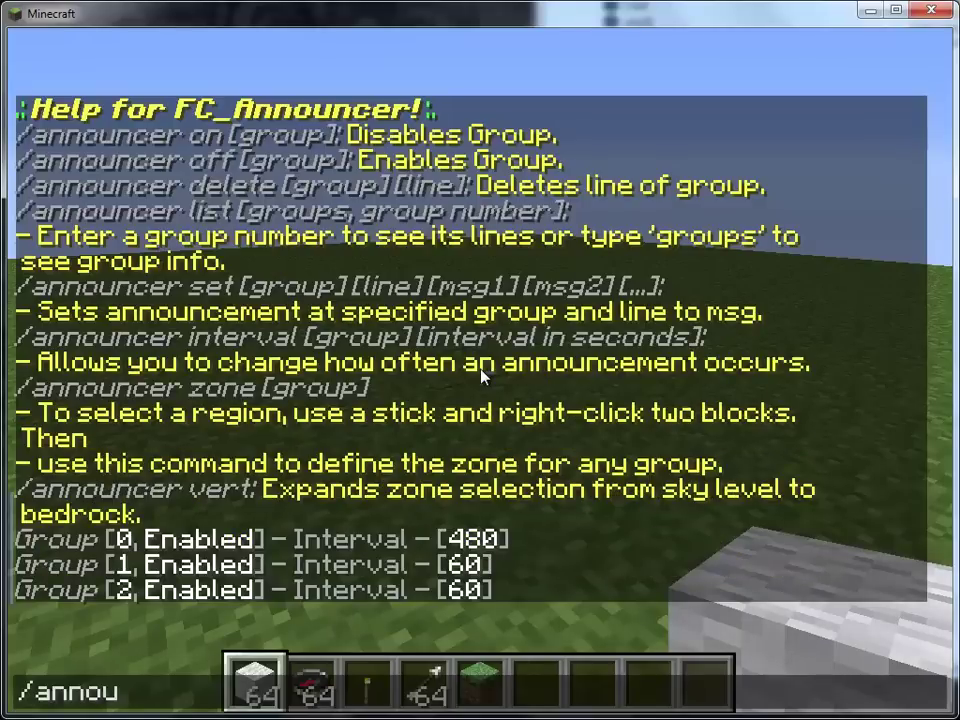
{"action": "type", "text": "ncer list"}
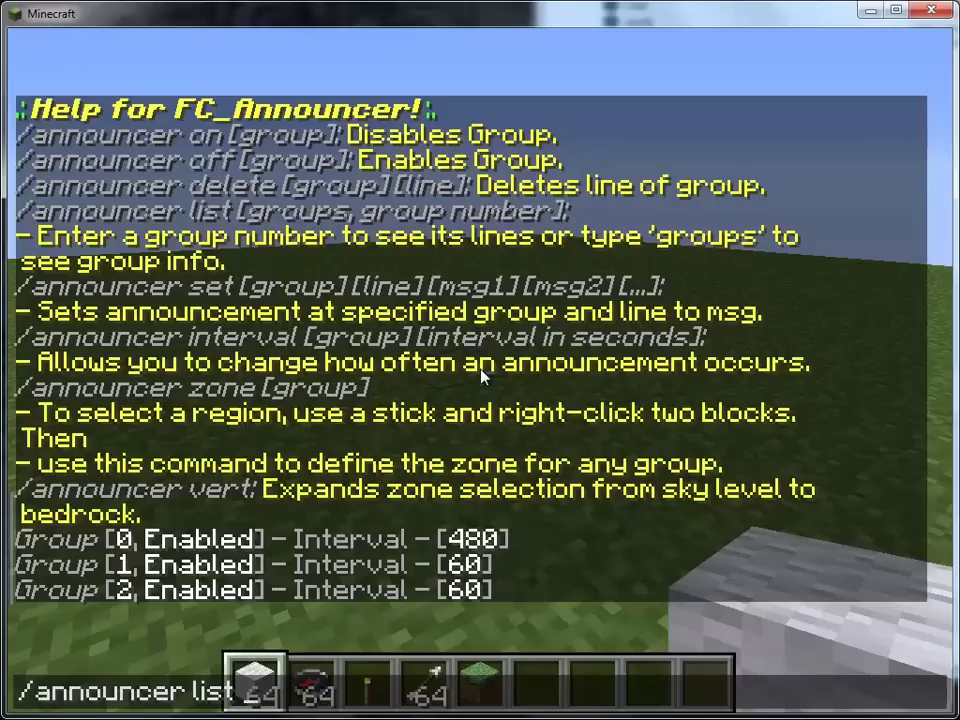
{"action": "type", "text": " 2"}
{"action": "key", "text": "Return"}
{"action": "key", "text": "t"}
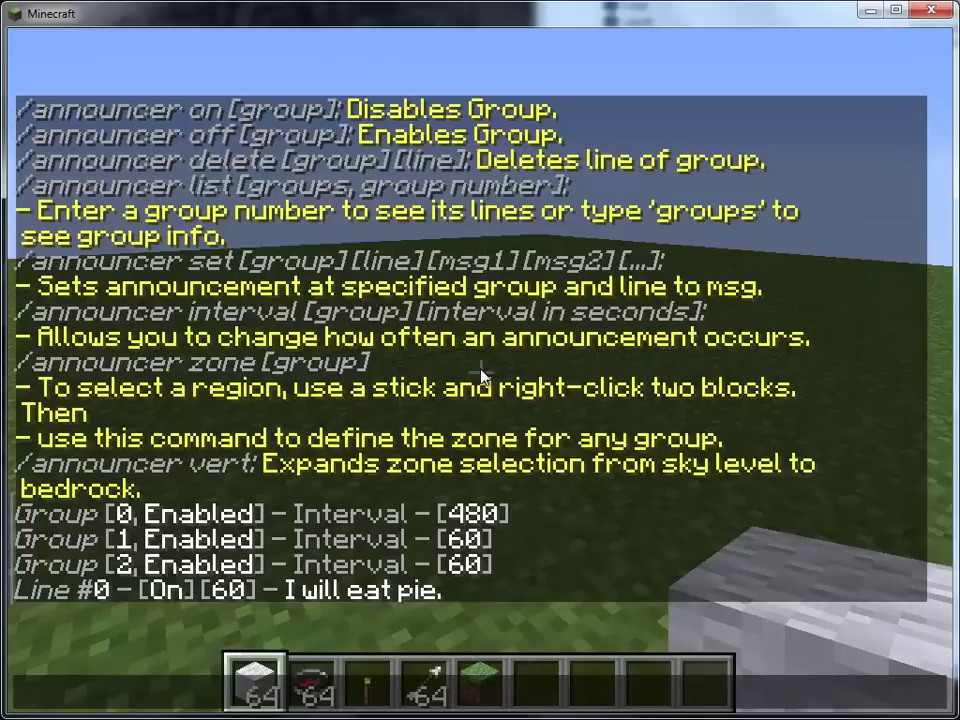
{"action": "key", "text": "Up"}
{"action": "key", "text": "Down"}
{"action": "type", "text": "/announcer remove"}
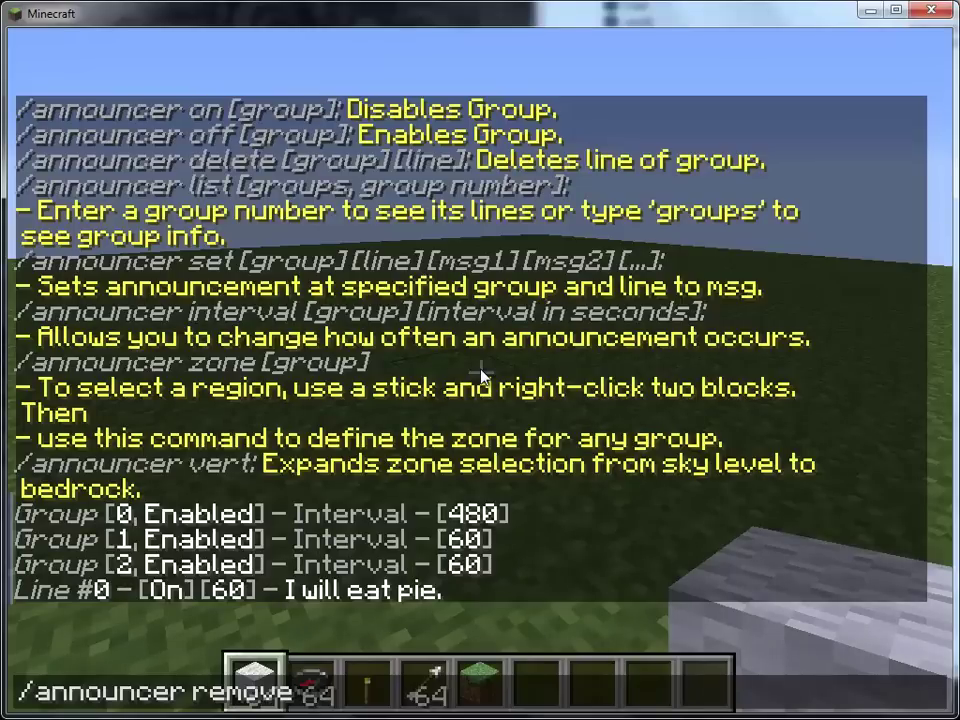
Remove group 2 with 'remove 2 0' and list the remaining groups 0 and 1
{"action": "type", "text": "2 0"}
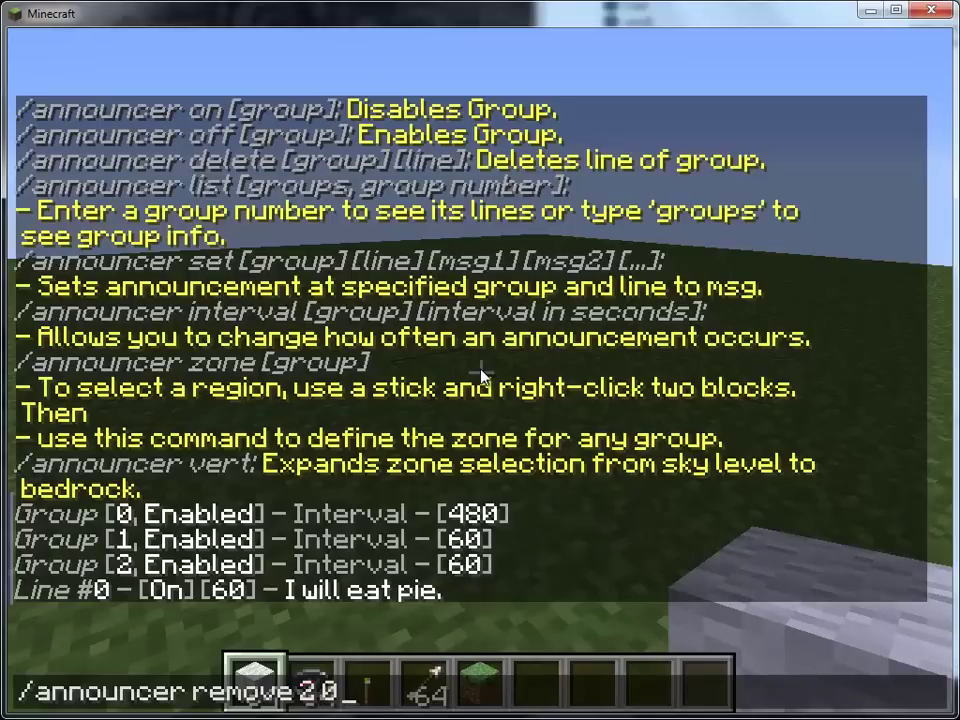
{"action": "key", "text": "Return"}
{"action": "key", "text": "slash"}
{"action": "type", "text": "anno"}
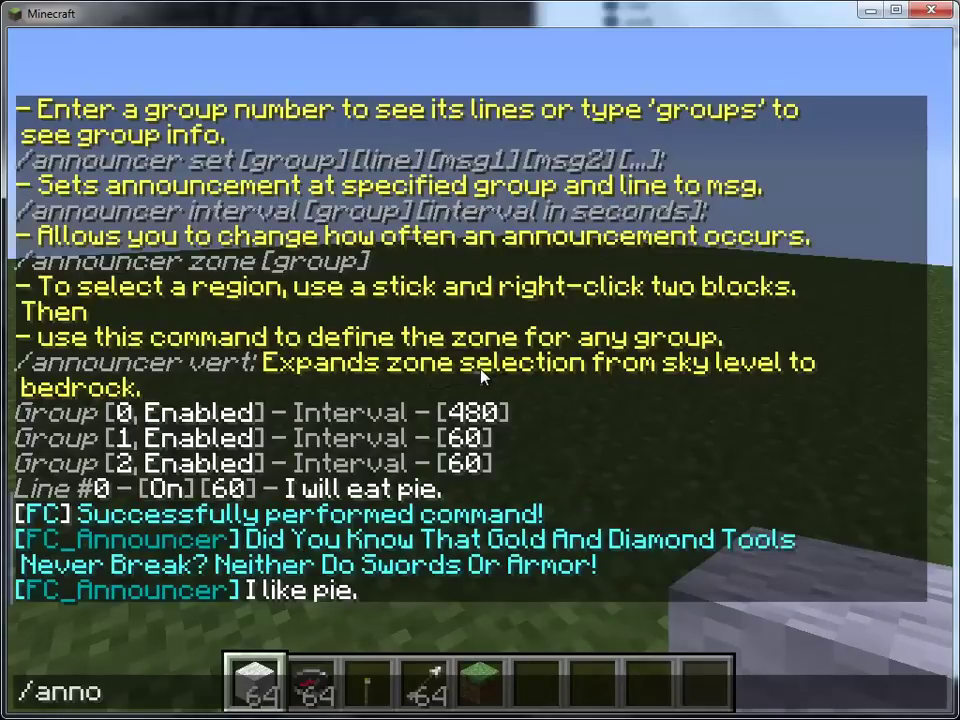
{"action": "type", "text": "uncer lis"}
{"action": "key", "text": "BackSpace"}
{"action": "type", "text": "list groups"}
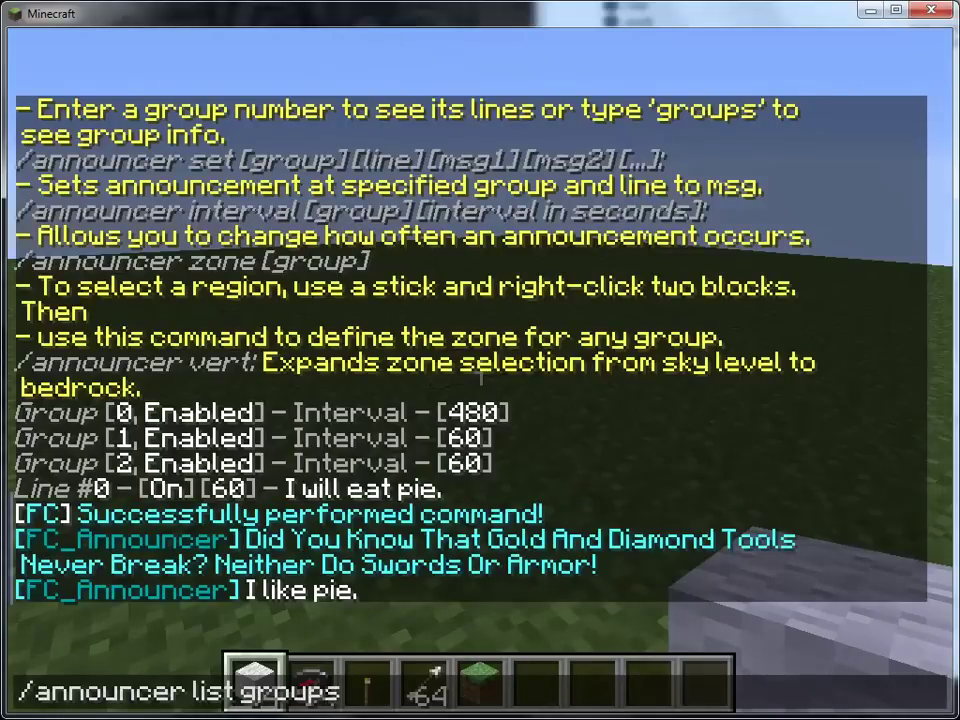
{"action": "key", "text": "Return"}
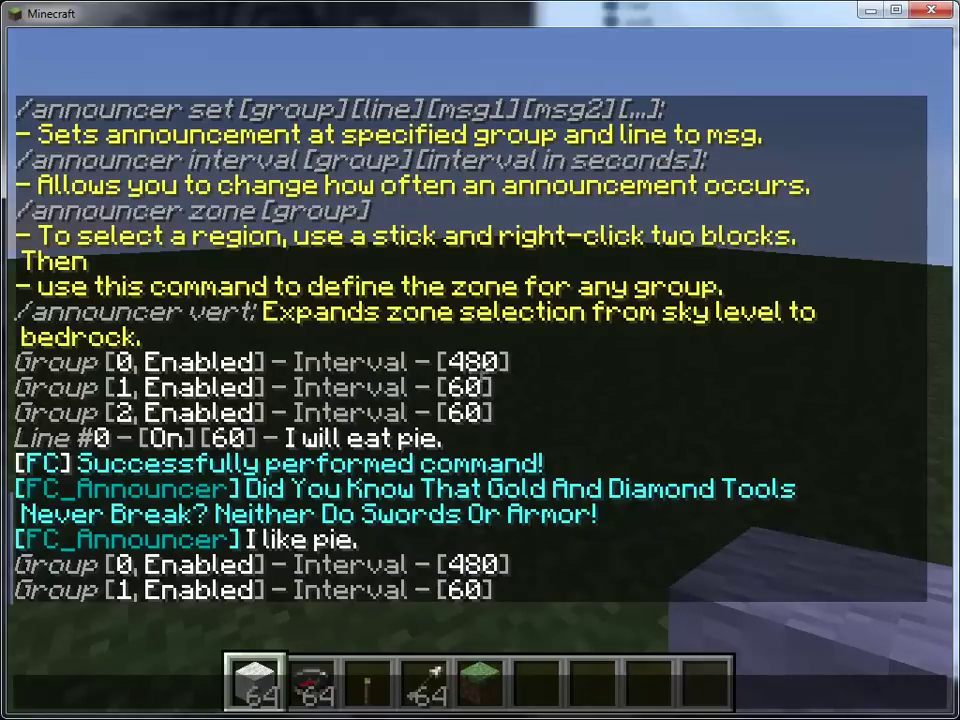
List group 1's lines 'I like pie.' and 'I love pie.', then close chat
{"action": "type", "text": "/announcer list"}
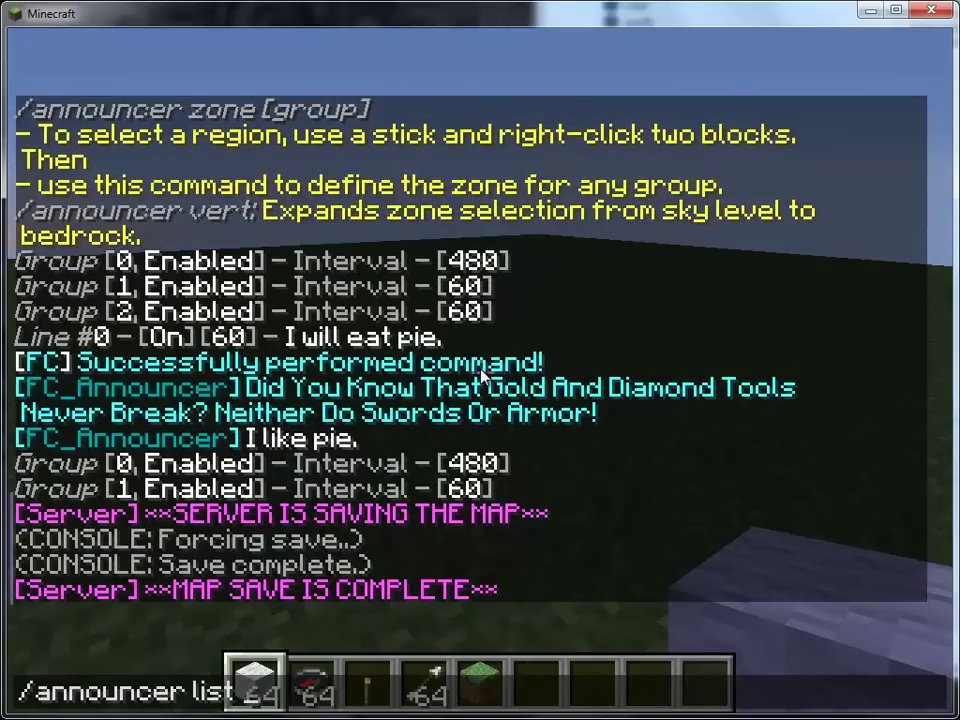
{"action": "key", "text": "Return"}
{"action": "key", "text": "t"}
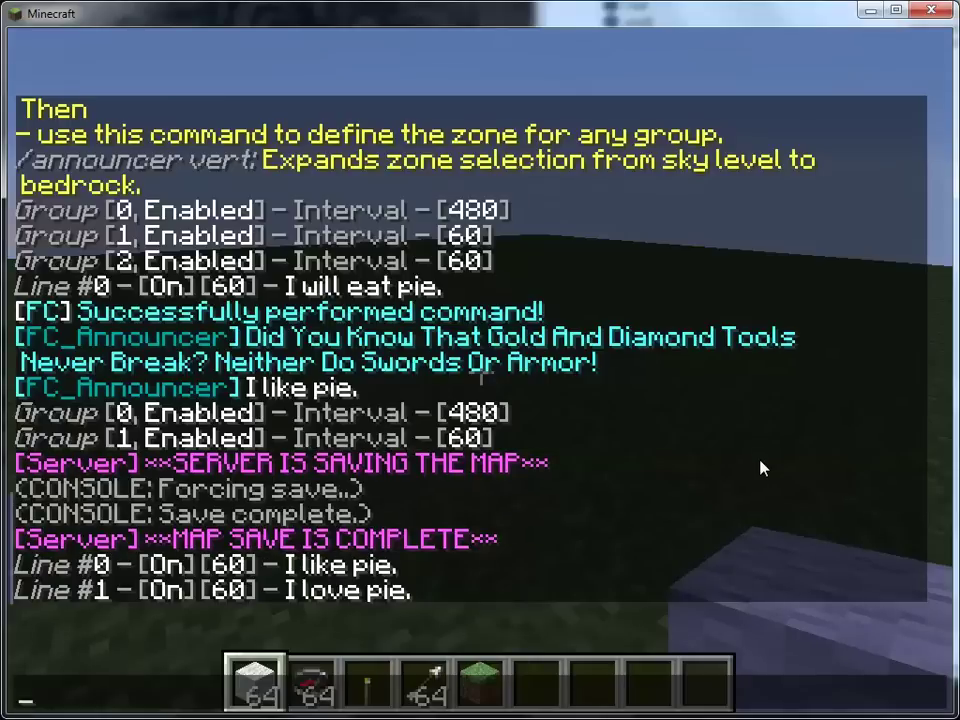
{"action": "key", "text": "Escape"}
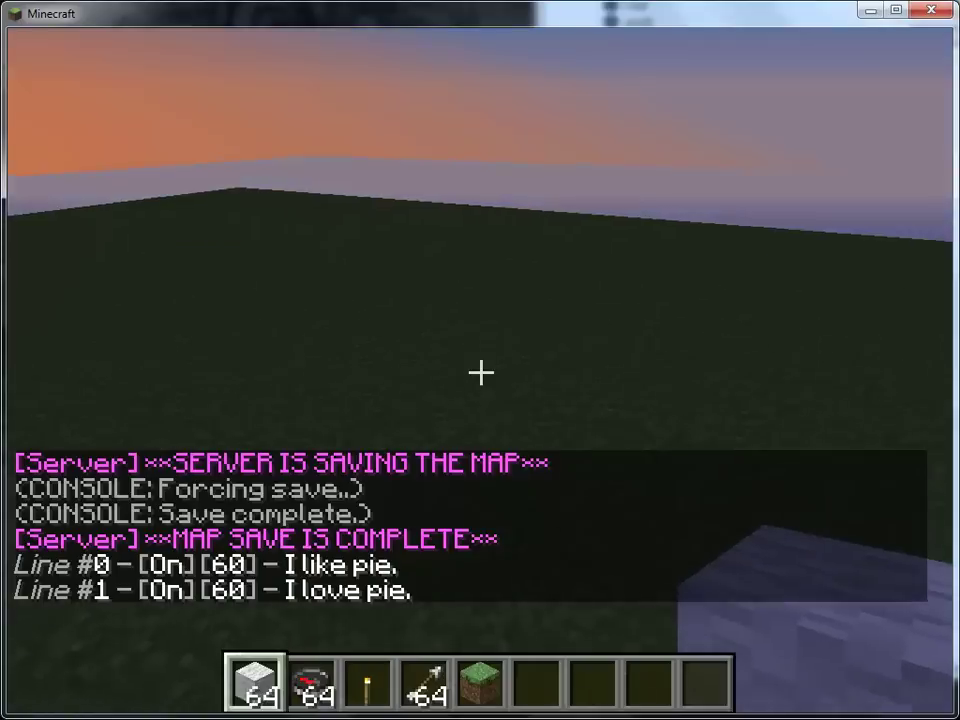
Set announcer group 1's interval to 10 seconds
{"action": "type", "text": "t/announce"}
{"action": "key", "text": "Return"}
{"action": "type", "text": "/"}
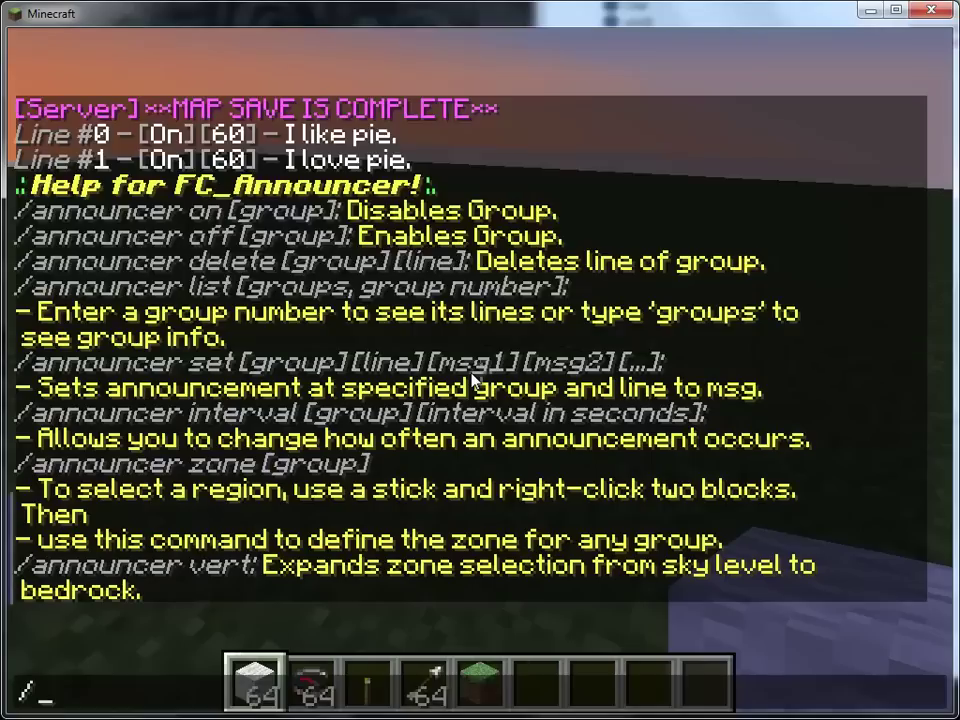
{"action": "type", "text": "announcer"}
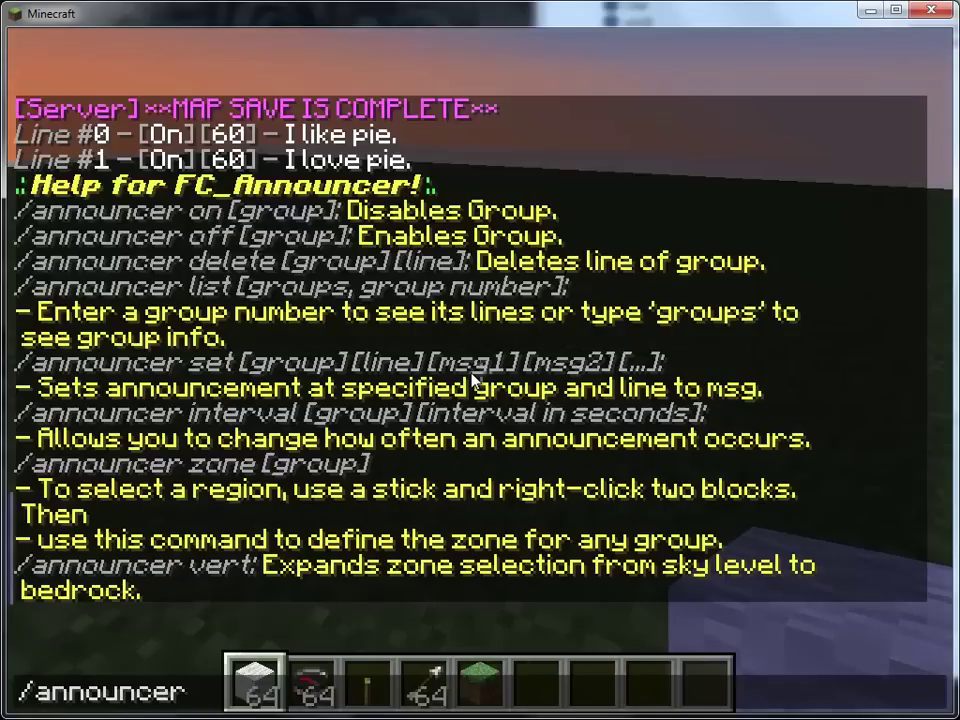
{"action": "type", "text": " list"}
{"action": "key", "text": "BackSpace"}
{"action": "key", "text": "BackSpace"}
{"action": "key", "text": "BackSpace"}
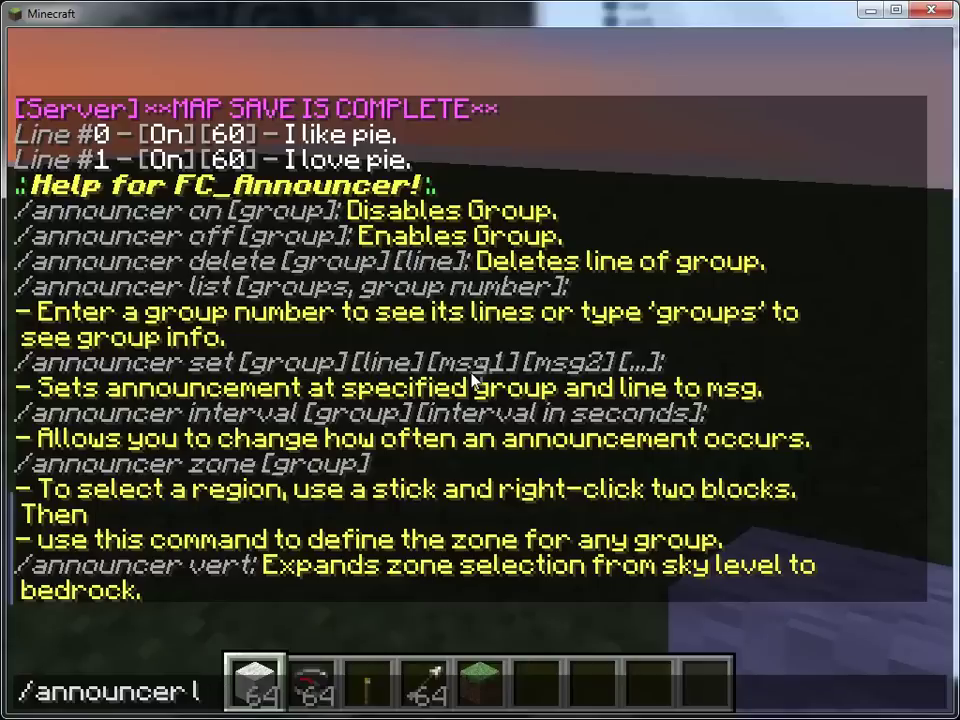
{"action": "key", "text": "BackSpace"}
{"action": "type", "text": "announ"}
{"action": "key", "text": "BackSpace"}
{"action": "key", "text": "BackSpace"}
{"action": "key", "text": "BackSpace"}
{"action": "key", "text": "BackSpace"}
{"action": "key", "text": "BackSpace"}
{"action": "key", "text": "BackSpace"}
{"action": "type", "text": "interval"}
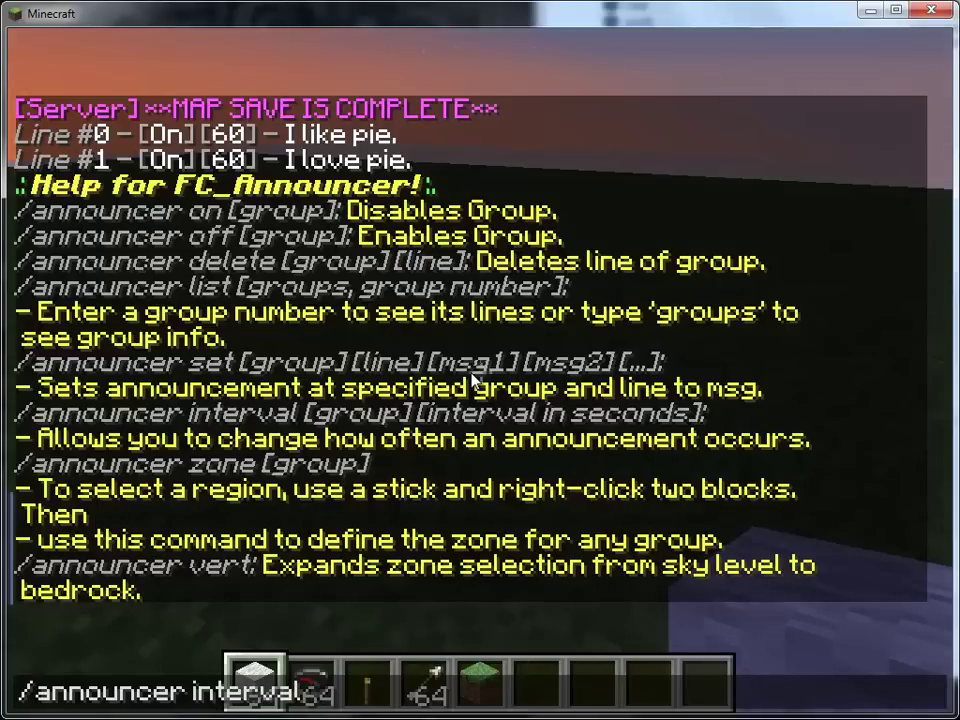
{"action": "type", "text": " 1"}
{"action": "key", "text": "Return"}
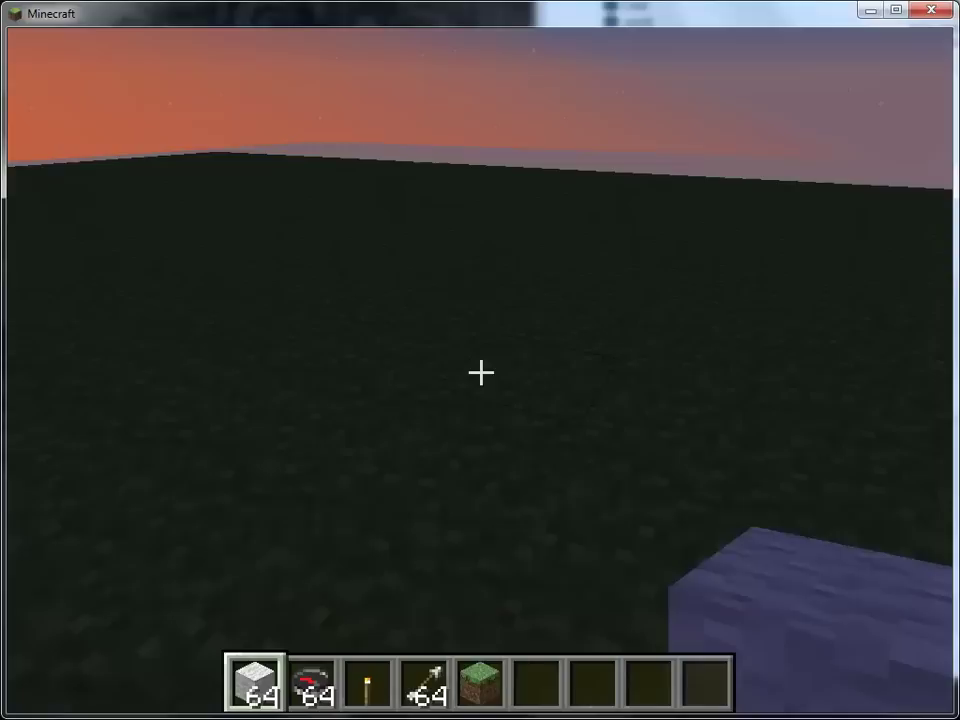
List the groups and group 1's lines to confirm the 10-second interval
{"action": "type", "text": "t/announcer list group"}
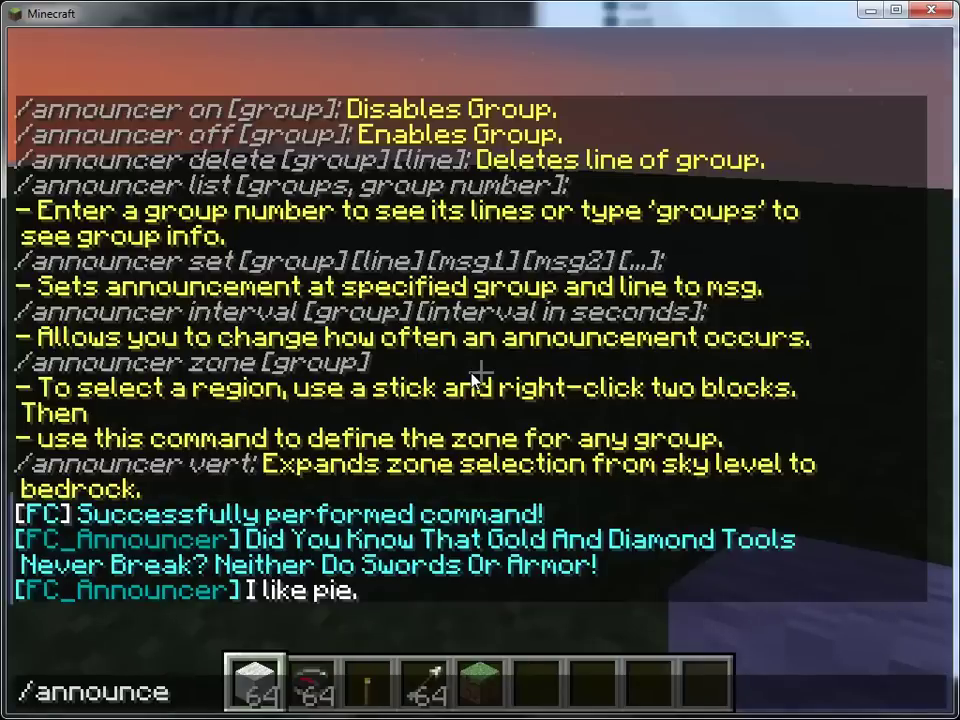
{"action": "key", "text": "Return"}
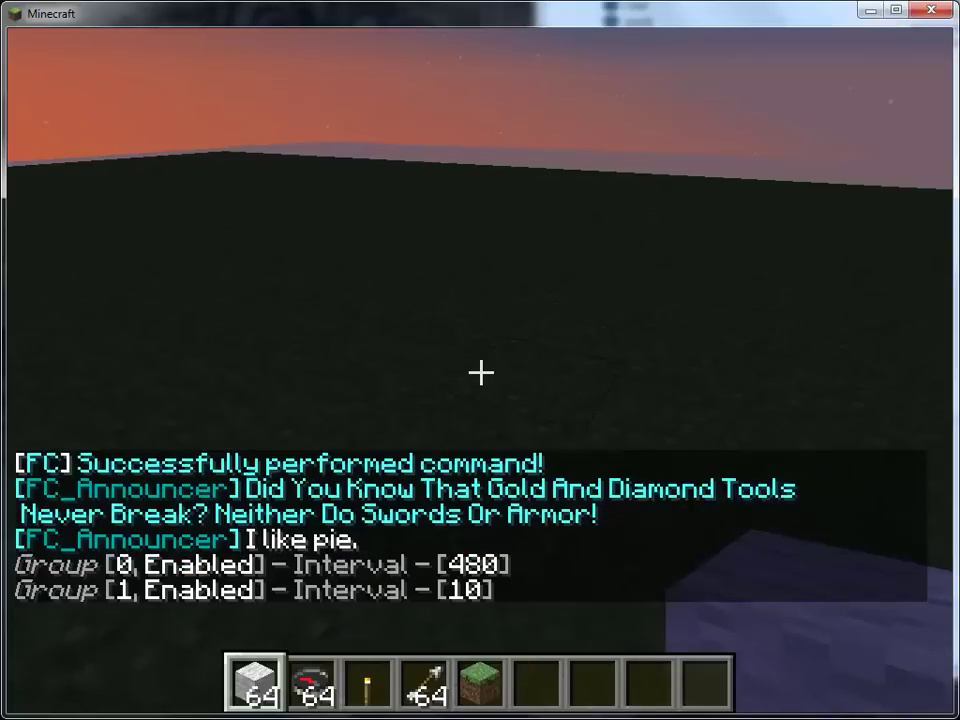
{"action": "type", "text": "t/announcer l"}
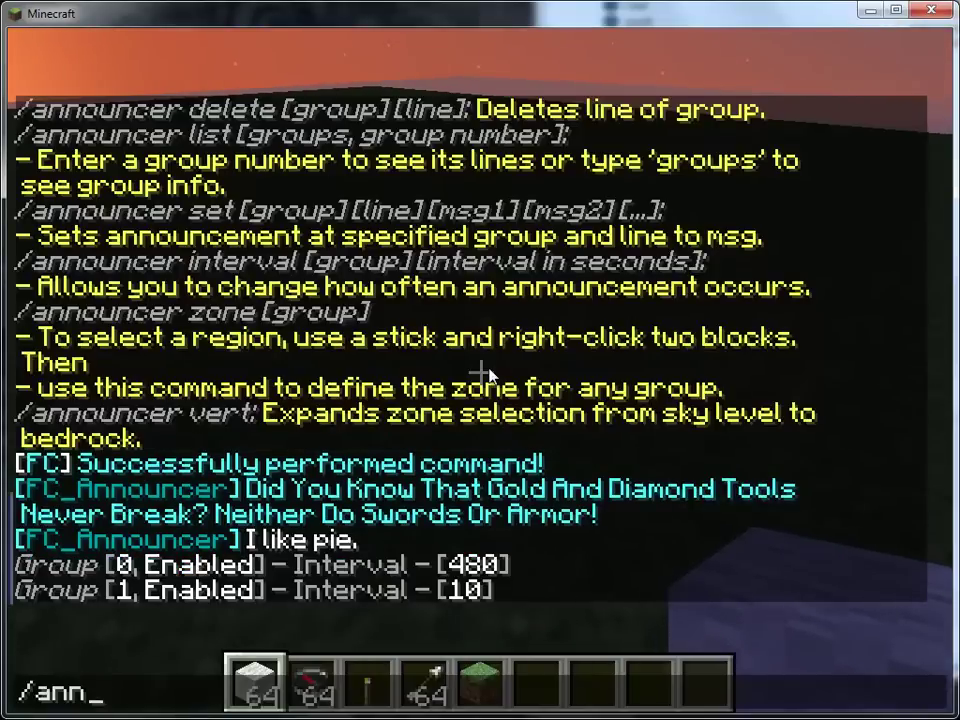
{"action": "type", "text": "ist 1"}
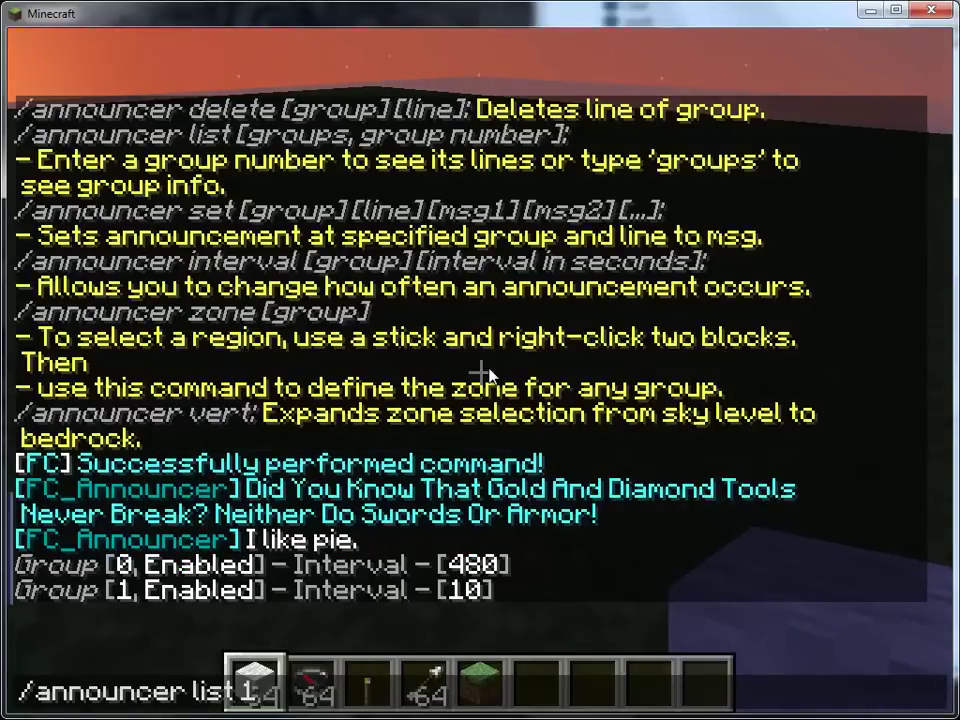
{"action": "key", "text": "Return"}
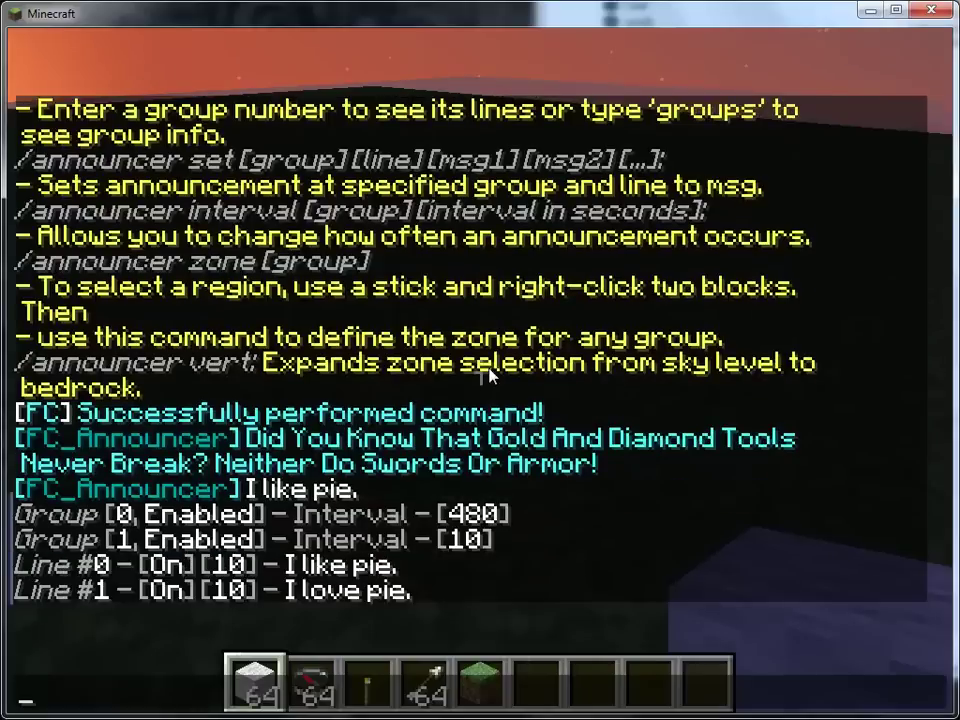
{"action": "key", "text": "t"}
{"action": "key", "text": "Escape"}
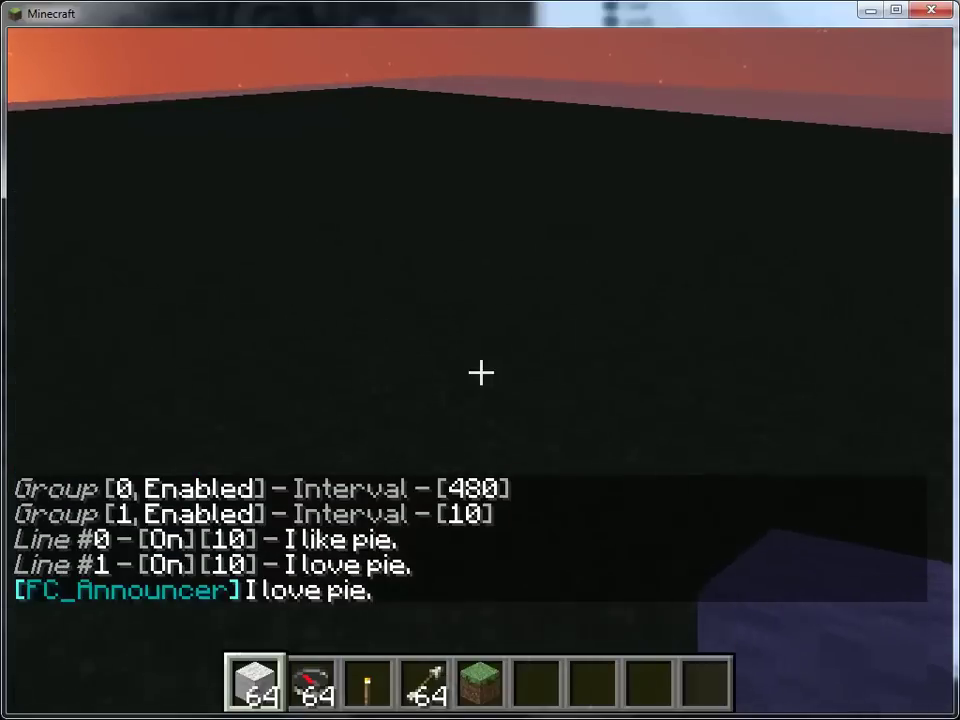
Get a stack of sticks with /i stick and mark the two zone corners
{"action": "scroll", "coordinate": [480, 372], "scroll_direction": "down", "scroll_amount": 5}
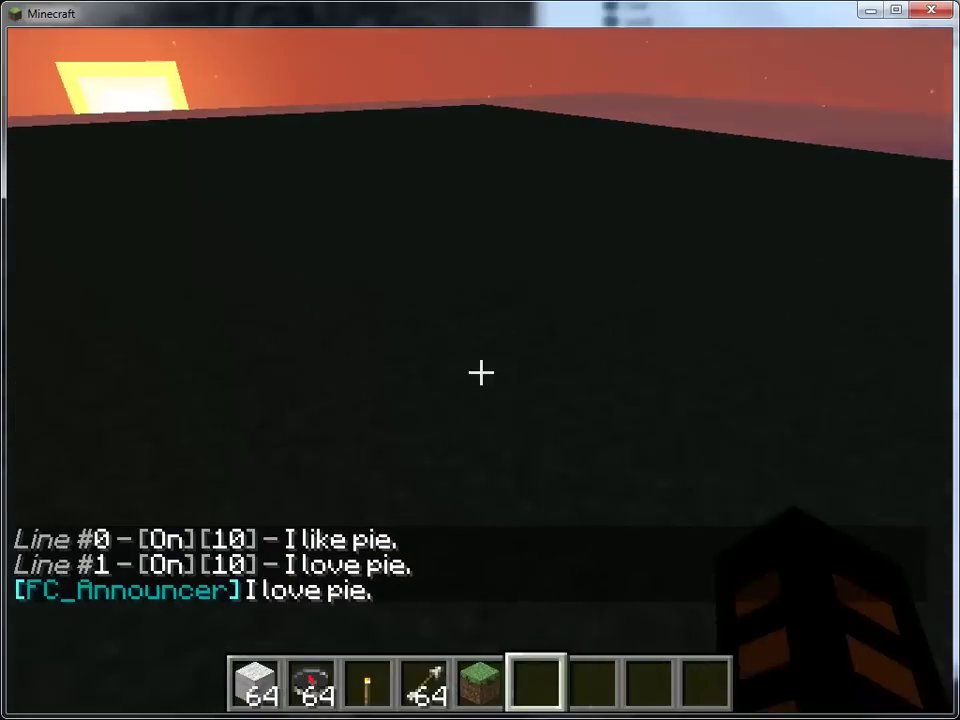
{"action": "key", "text": "slash"}
{"action": "type", "text": "i stick"}
{"action": "key", "text": "Return"}
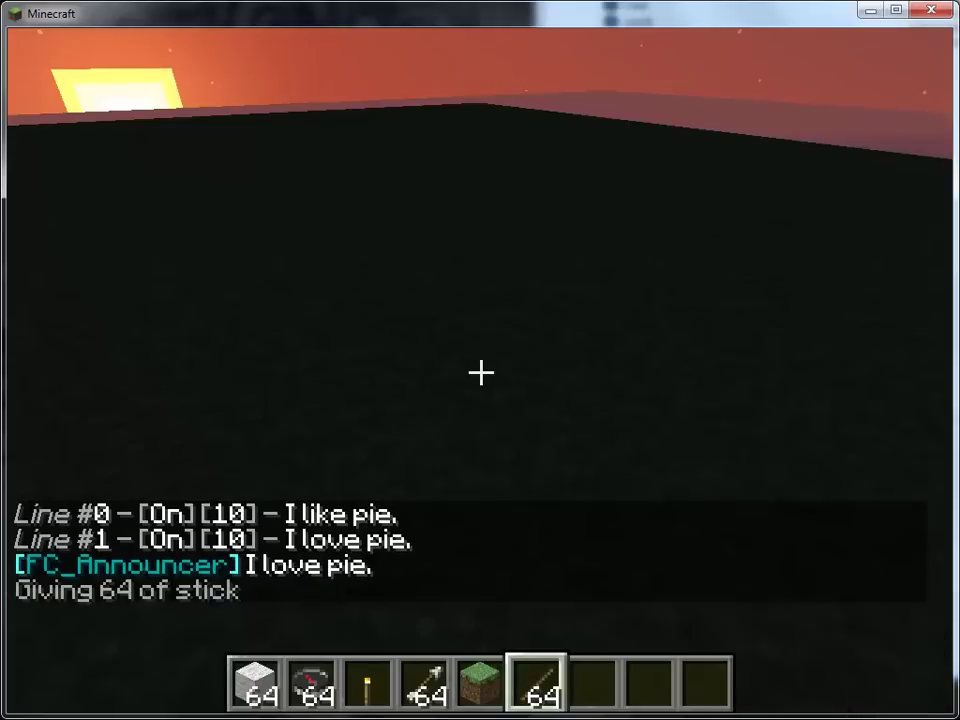
{"action": "left_click", "coordinate": [480, 372]}
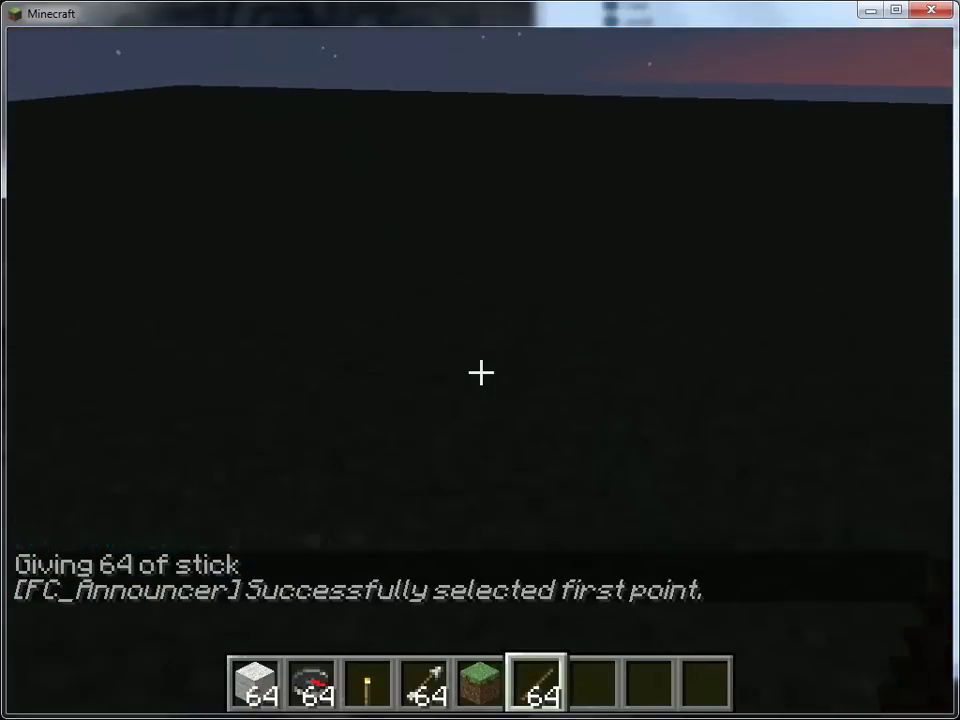
{"action": "right_click", "coordinate": [480, 372]}
Extend the selection from bedrock to sky with /announcer vert
{"action": "type", "text": "t"}
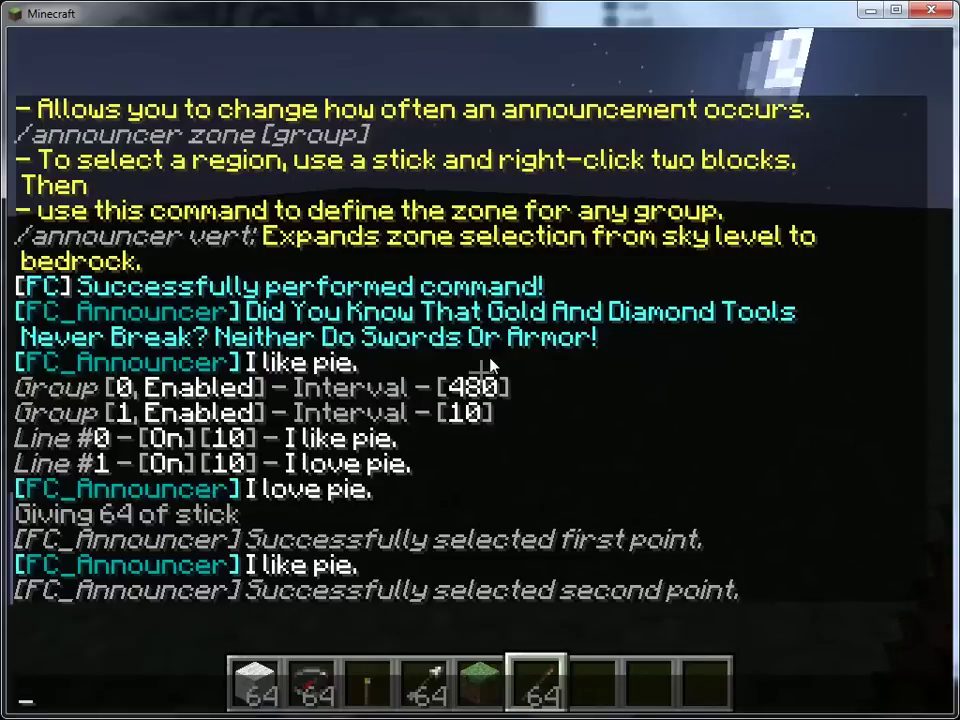
{"action": "type", "text": "/"}
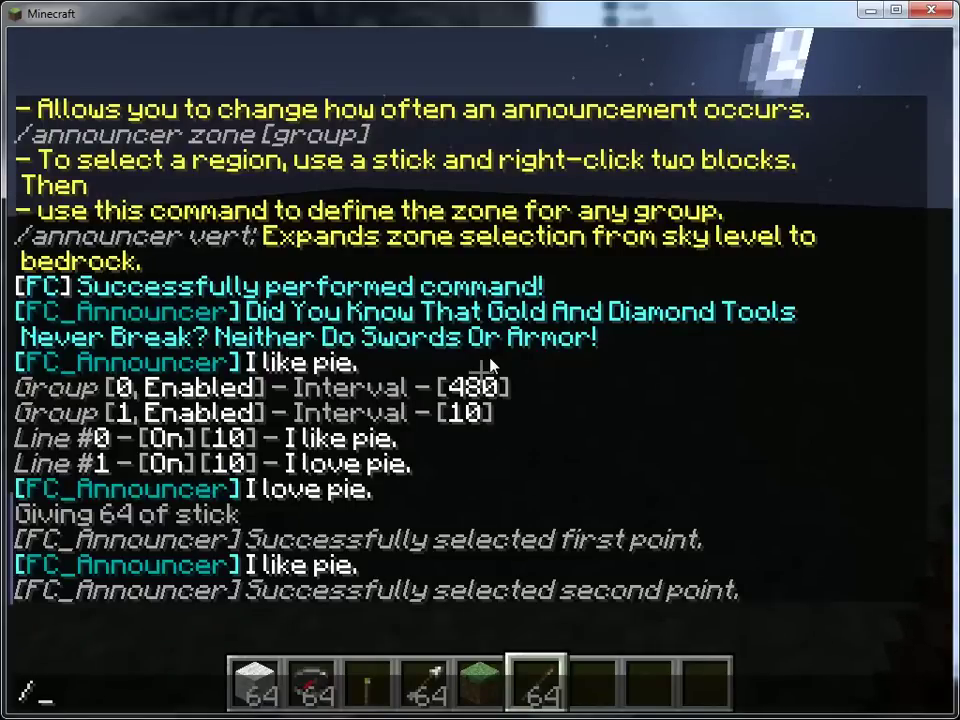
{"action": "type", "text": "announcer"}
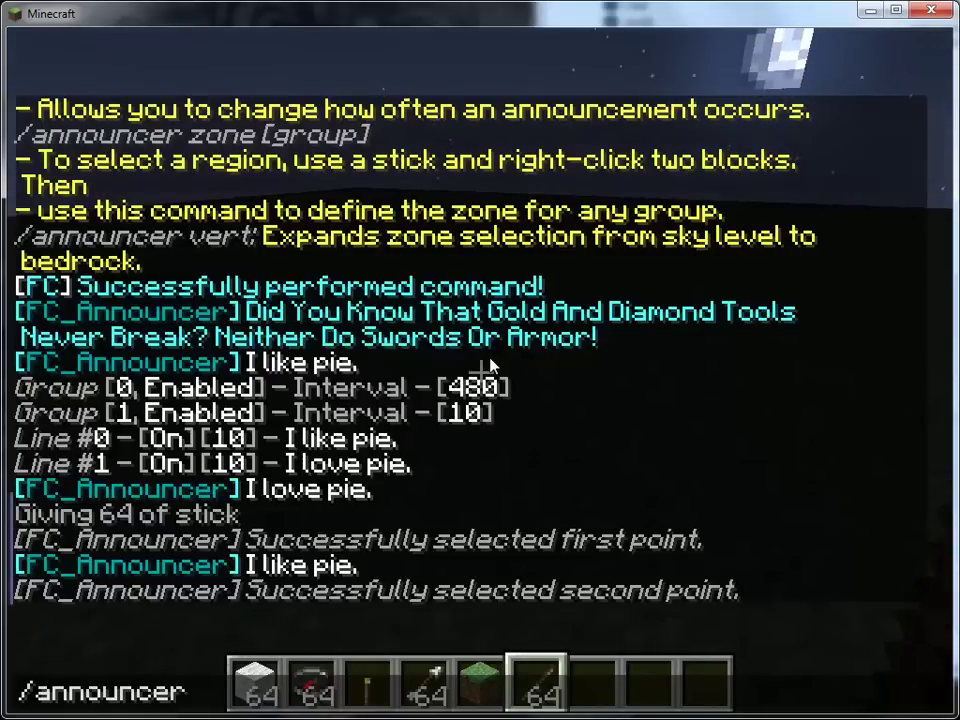
{"action": "type", "text": " vert"}
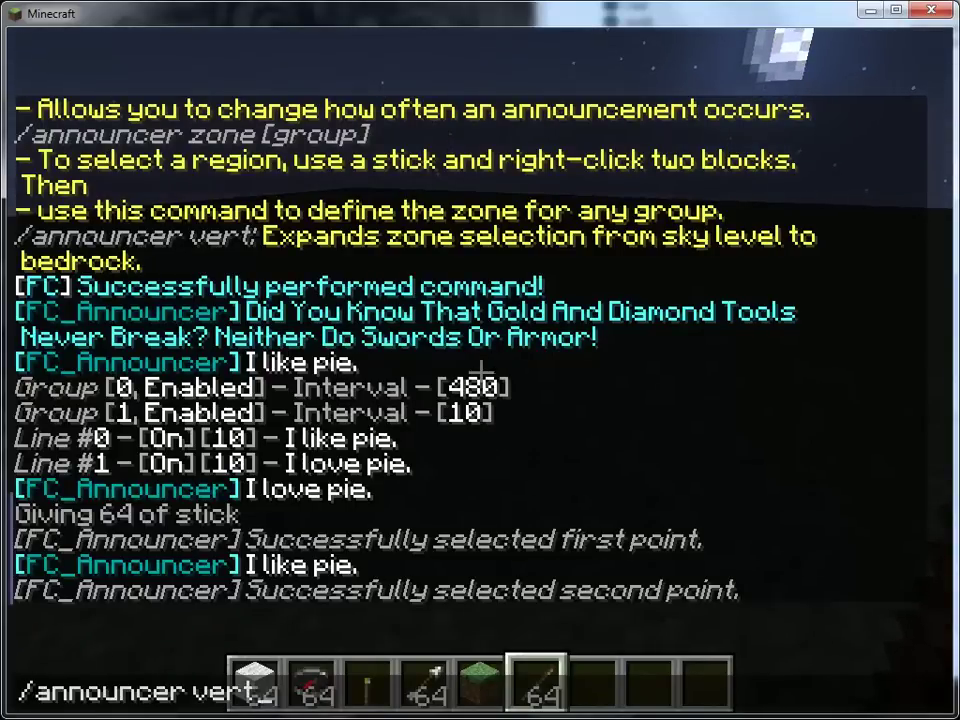
{"action": "key", "text": "Return"}
{"action": "type", "text": "//"}
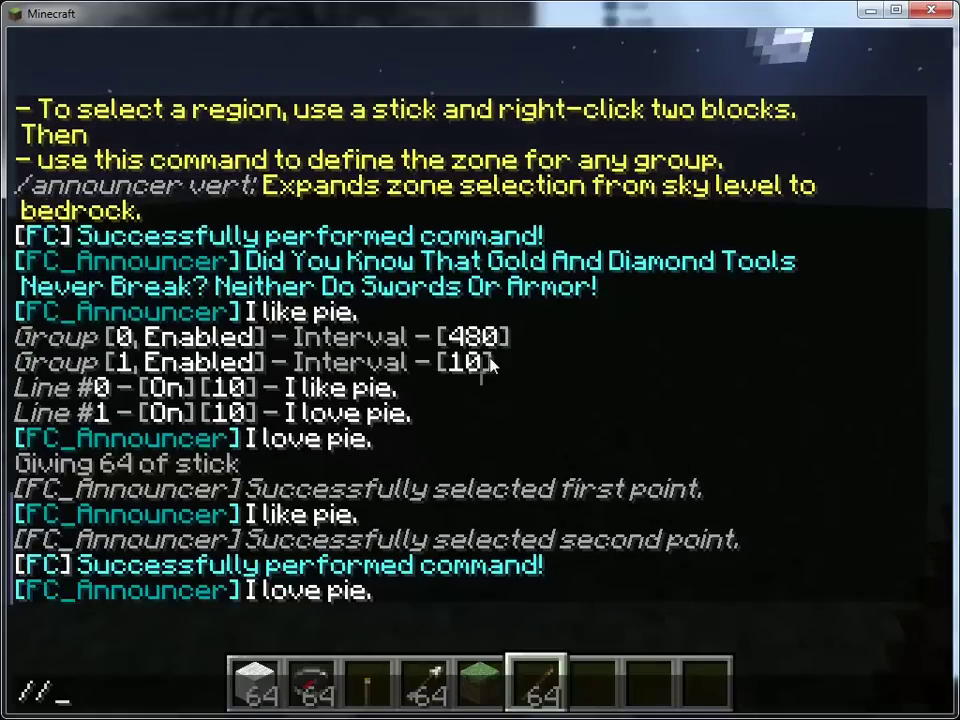
{"action": "key", "text": "BackSpace"}
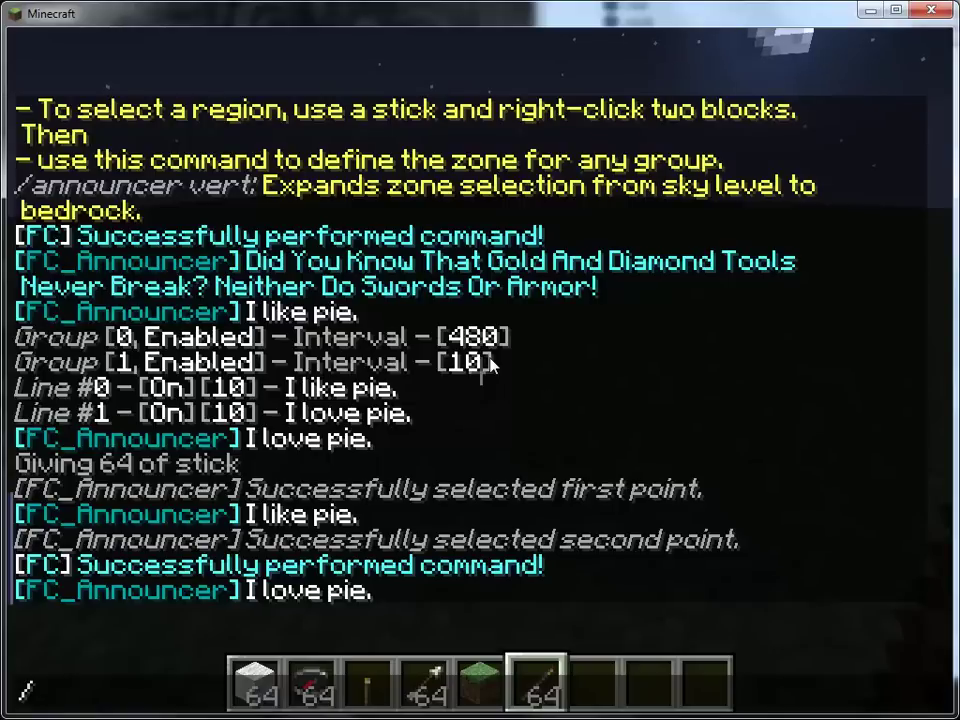
{"action": "type", "text": "announcer"}
{"action": "key", "text": "Return"}
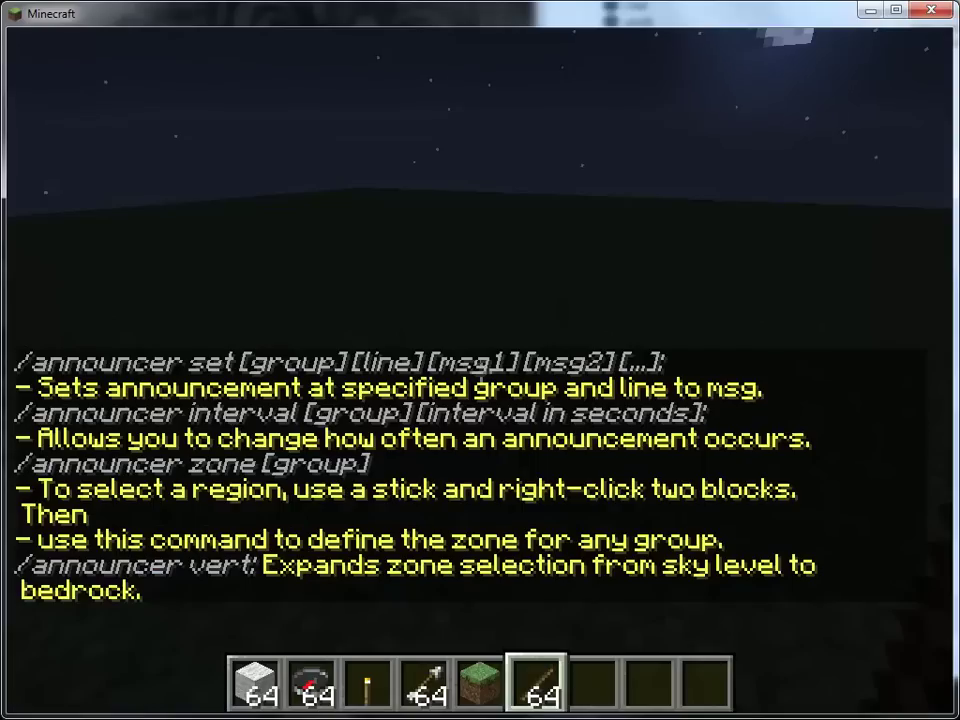
Define the selection as an announcer zone and list groups 0 (480 s) and 1 (10 s)
{"action": "key", "text": "slash"}
{"action": "type", "text": "announcer z"}
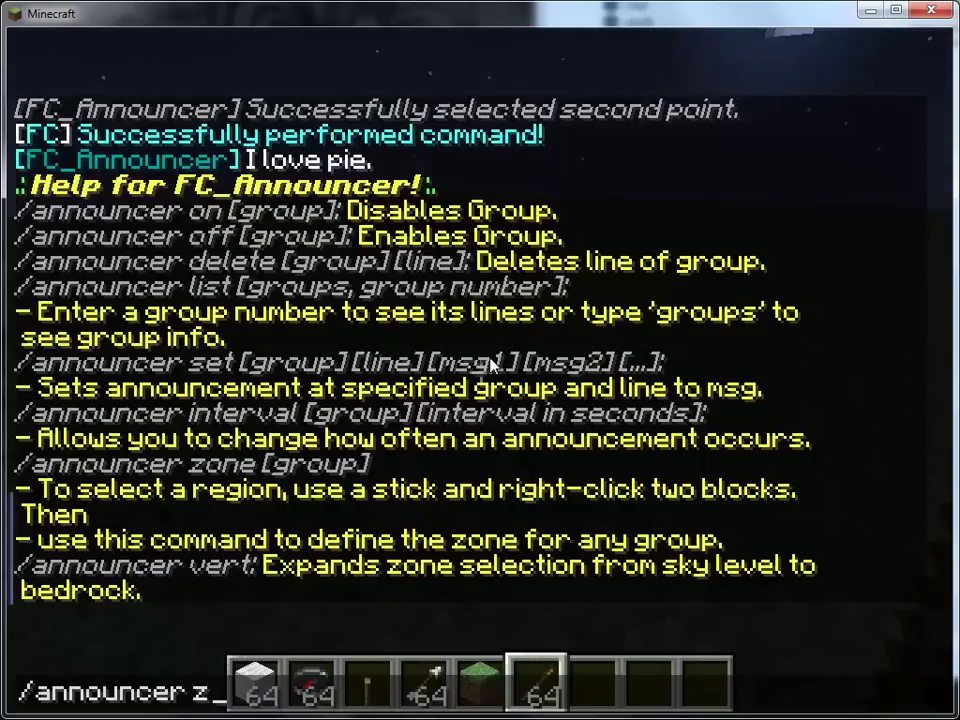
{"action": "type", "text": "one"}
{"action": "key", "text": "Return"}
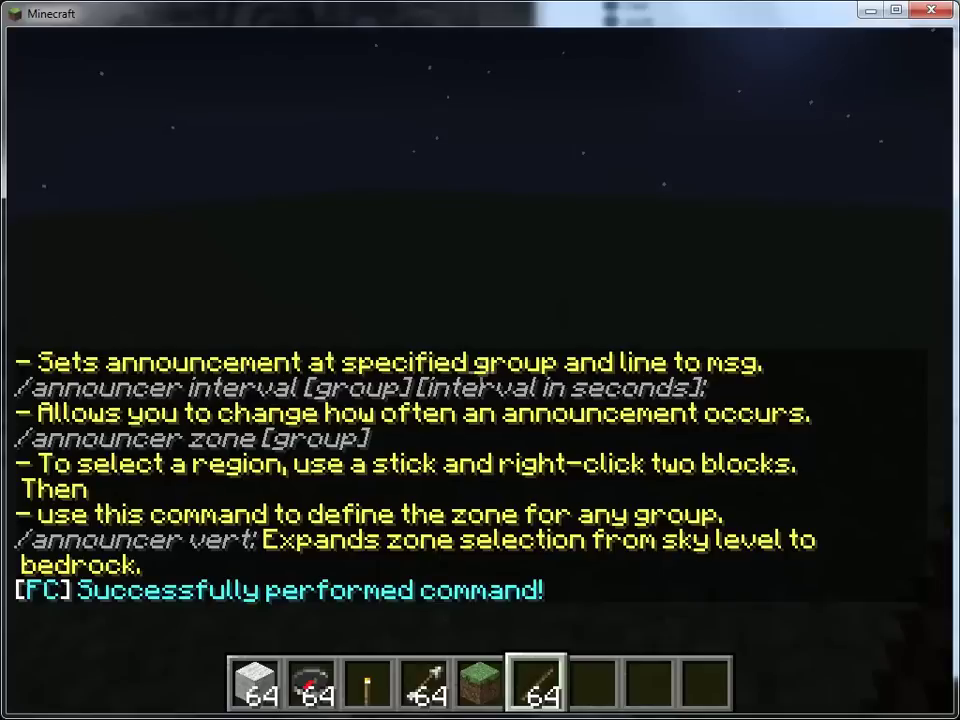
{"action": "key", "text": "slash"}
{"action": "type", "text": "announcer"}
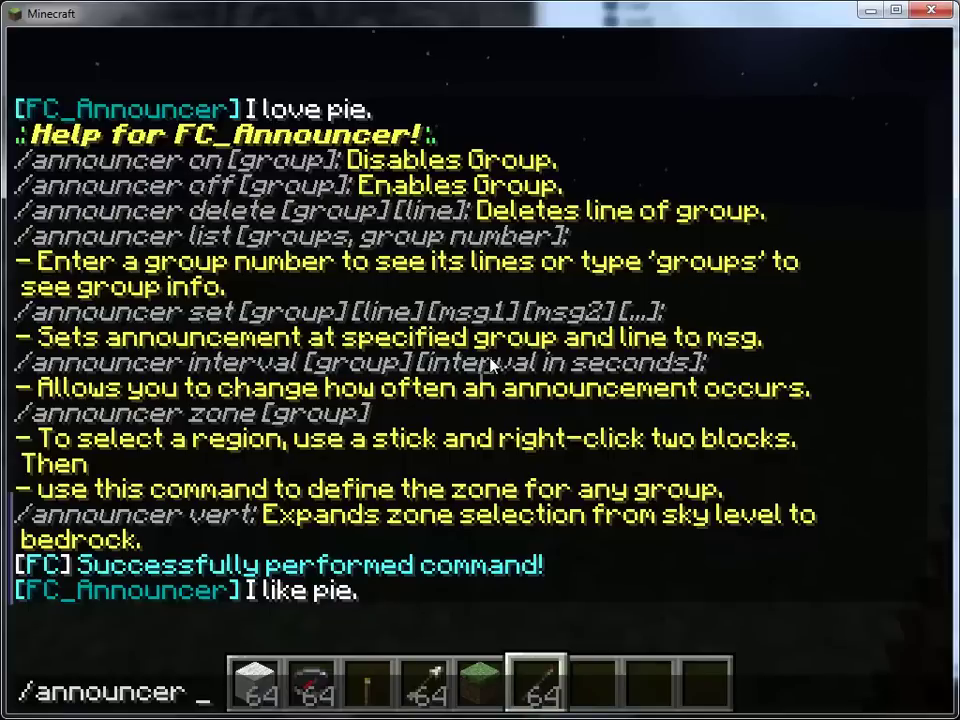
{"action": "type", "text": " group"}
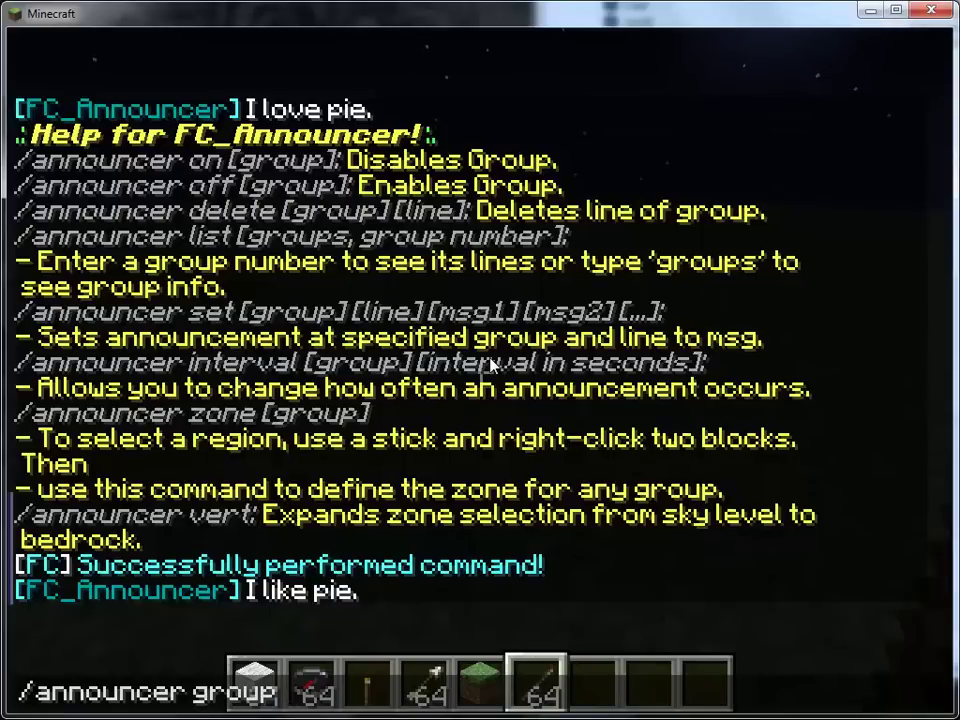
{"action": "key", "text": "BackSpace"}
{"action": "key", "text": "BackSpace"}
{"action": "key", "text": "BackSpace"}
{"action": "key", "text": "BackSpace"}
{"action": "key", "text": "BackSpace"}
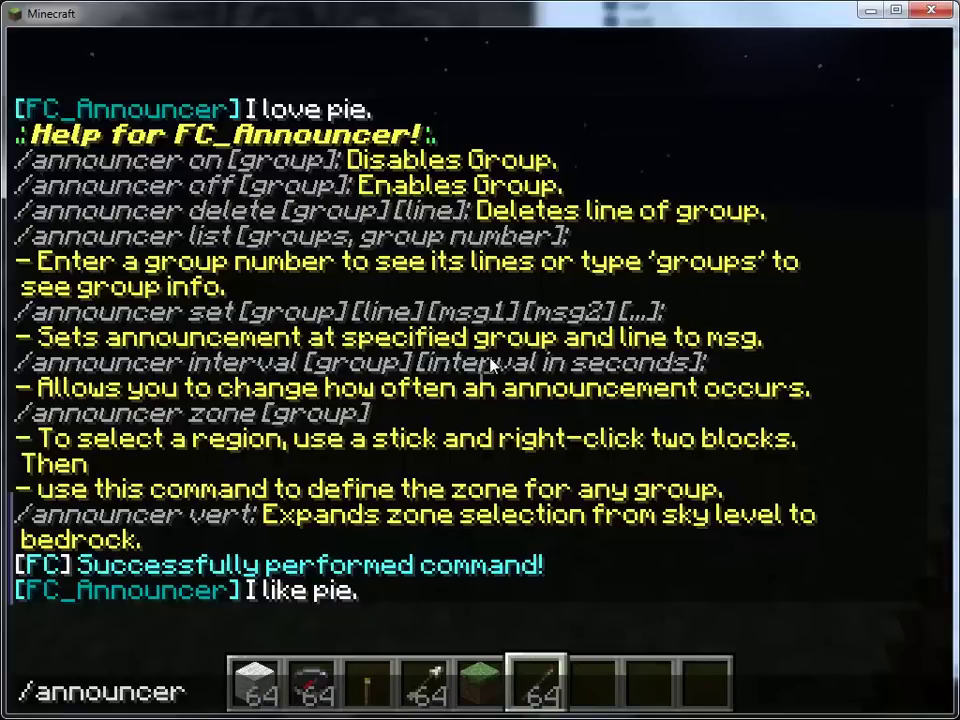
{"action": "type", "text": "list groups"}
{"action": "key", "text": "Return"}
{"action": "key", "text": "t"}
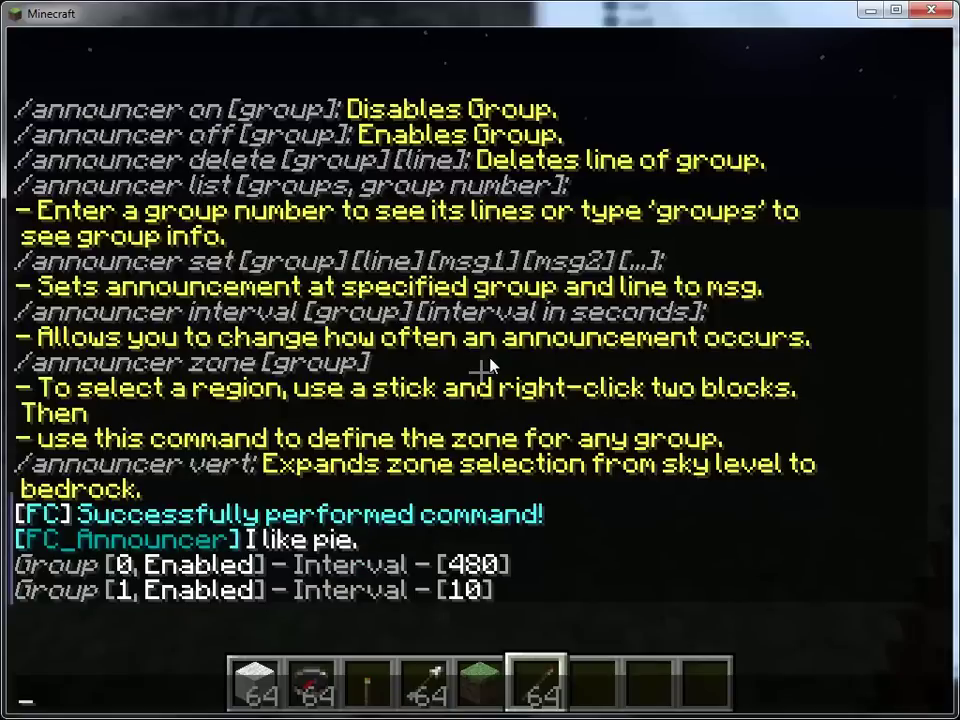
{"action": "key", "text": "Escape"}
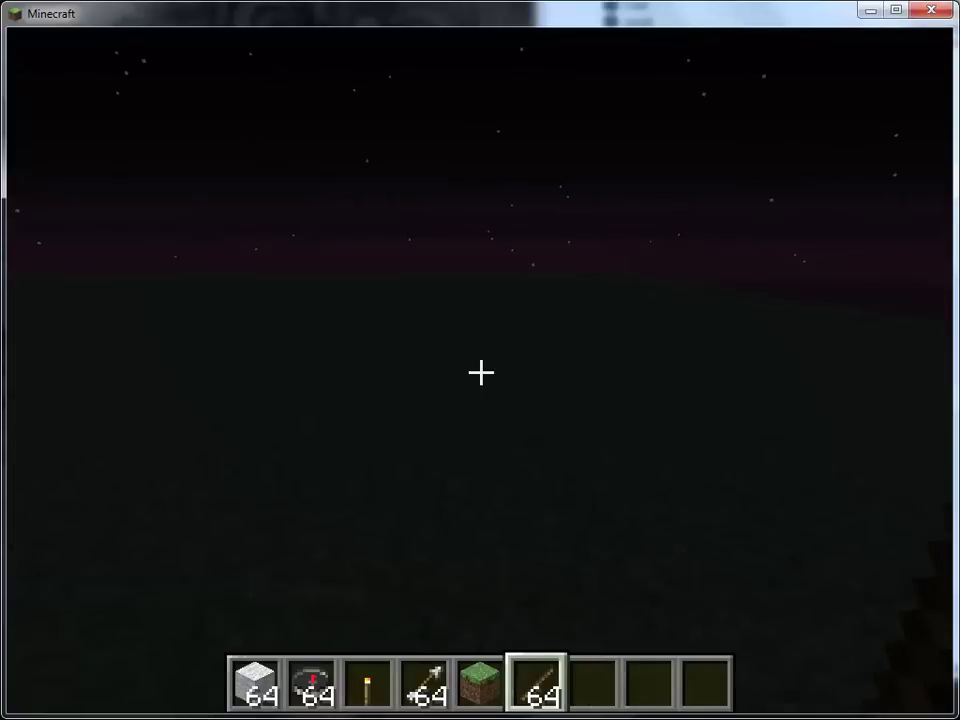
{"action": "scroll", "coordinate": [480, 373], "scroll_direction": "down", "scroll_amount": 1}
{"action": "key", "text": "t"}
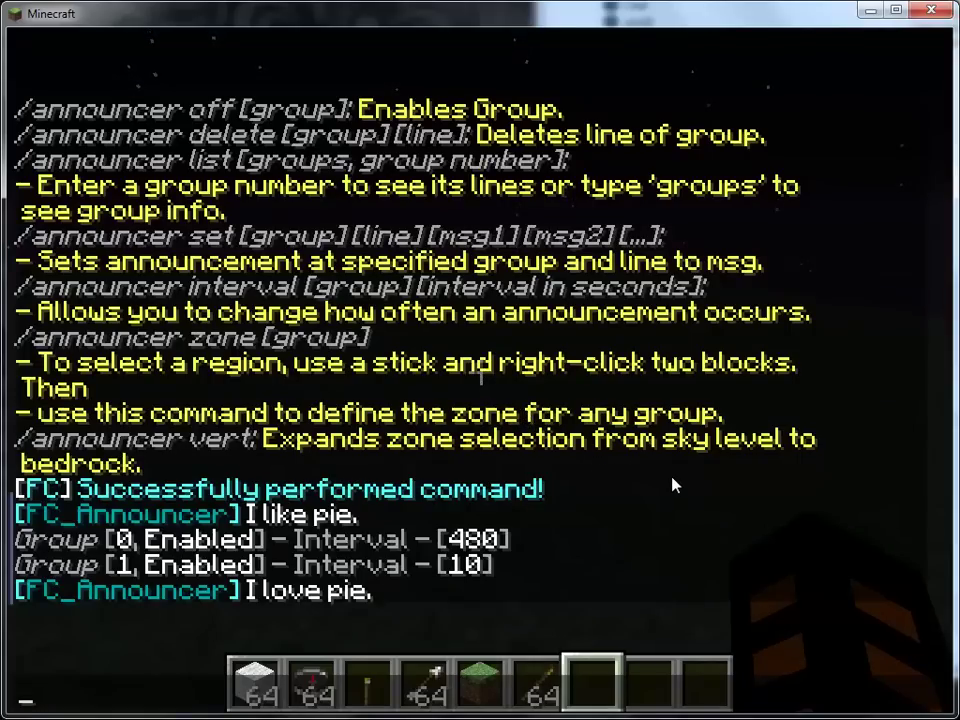
{"action": "key", "text": "Escape"}
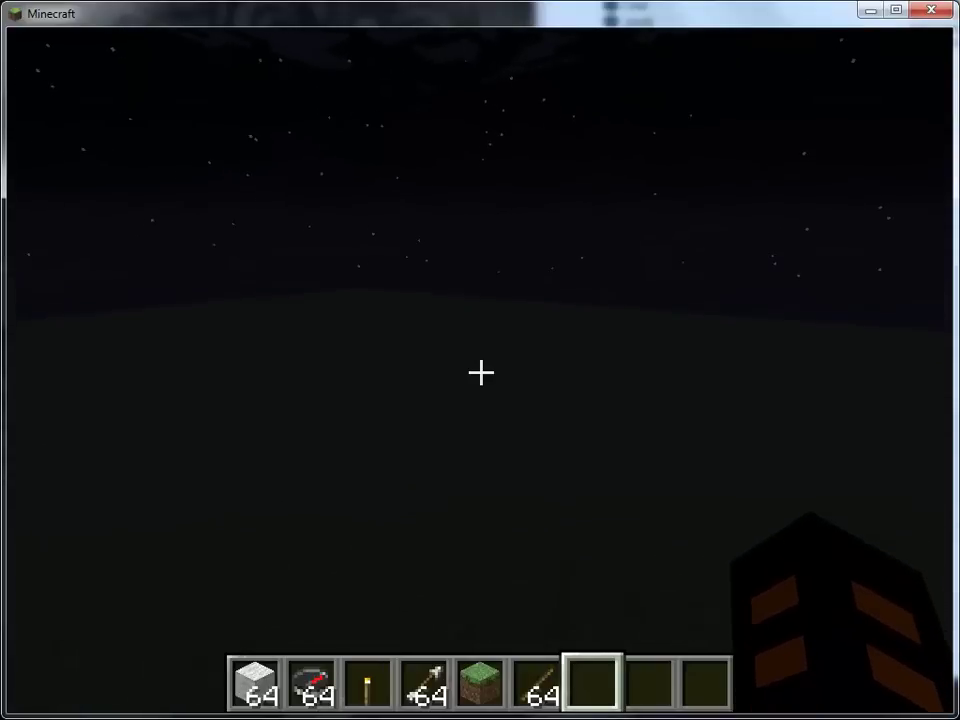
{"action": "key", "text": "t"}
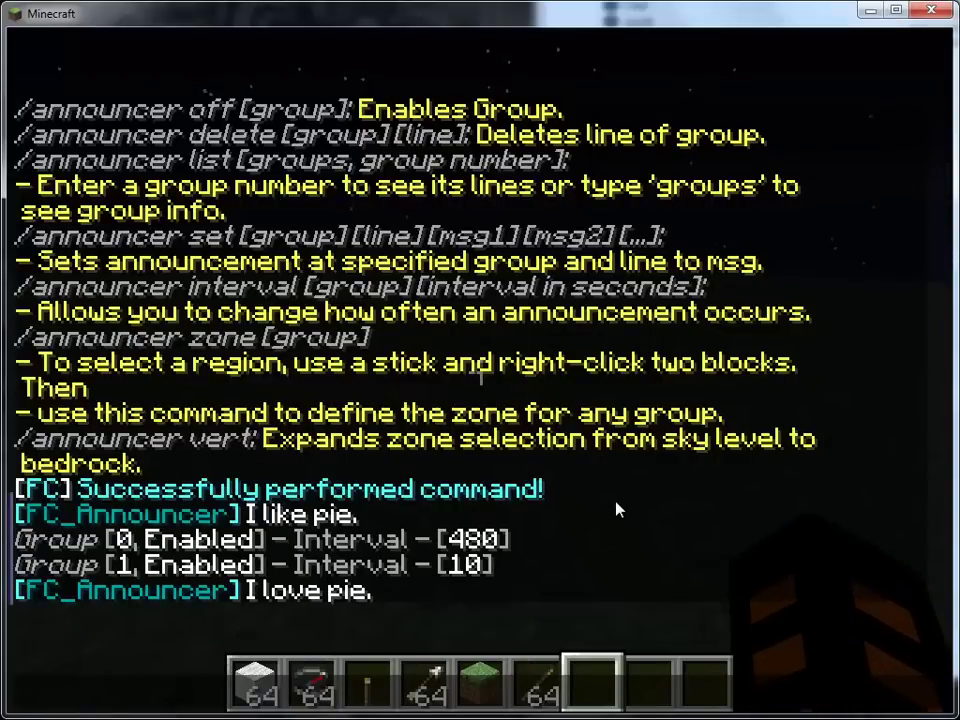